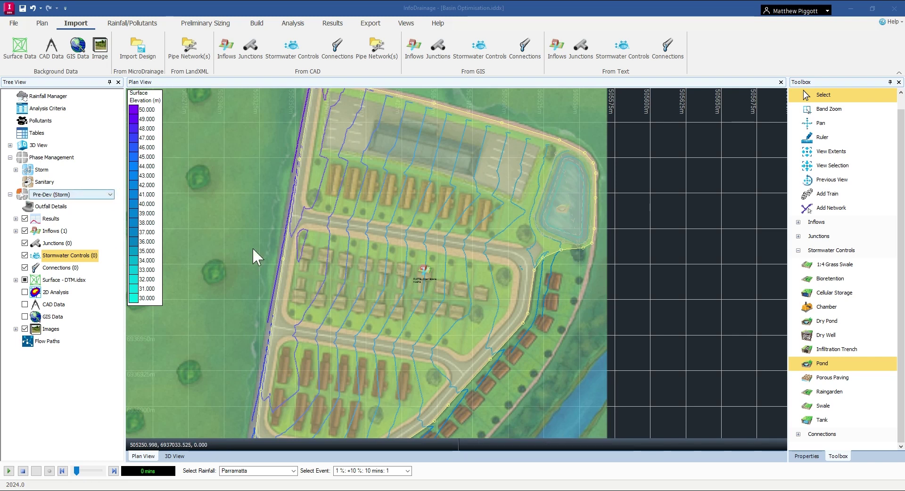
Step: Review the RAFTS - Open Space inflow's properties, then close them
double_click(423, 269)
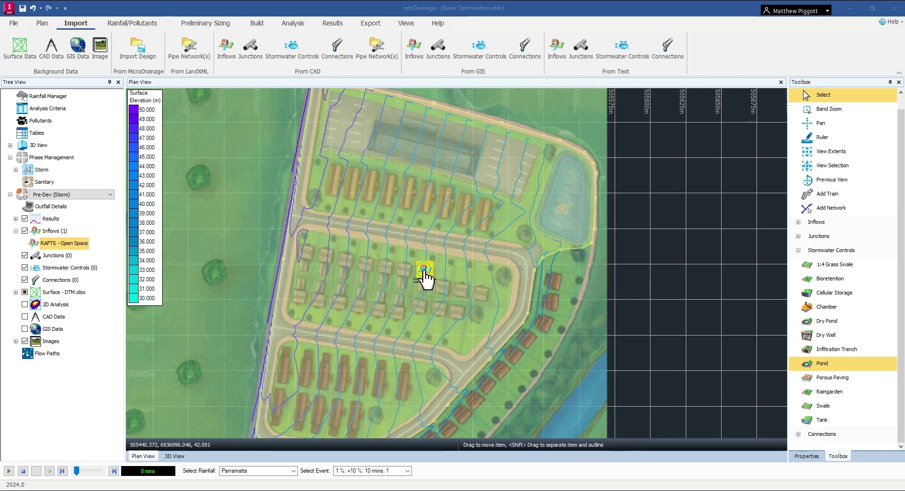
left_click_drag(472, 112, 646, 115)
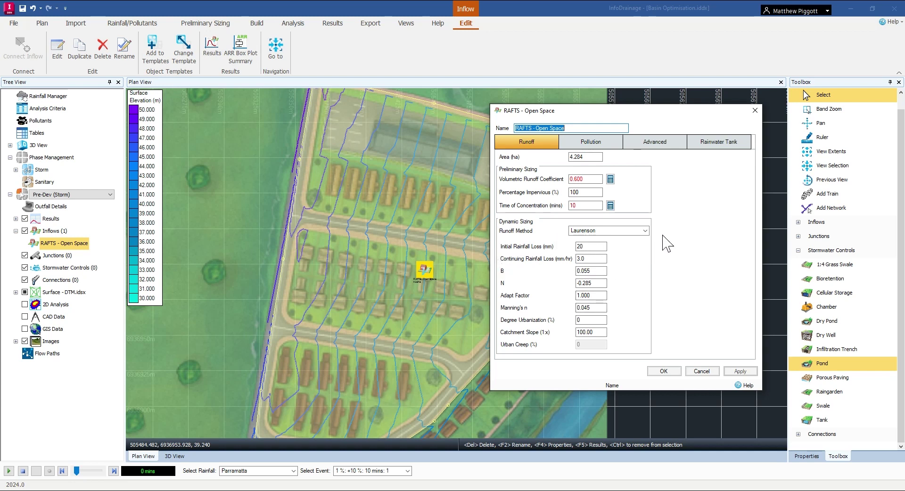
left_click(755, 110)
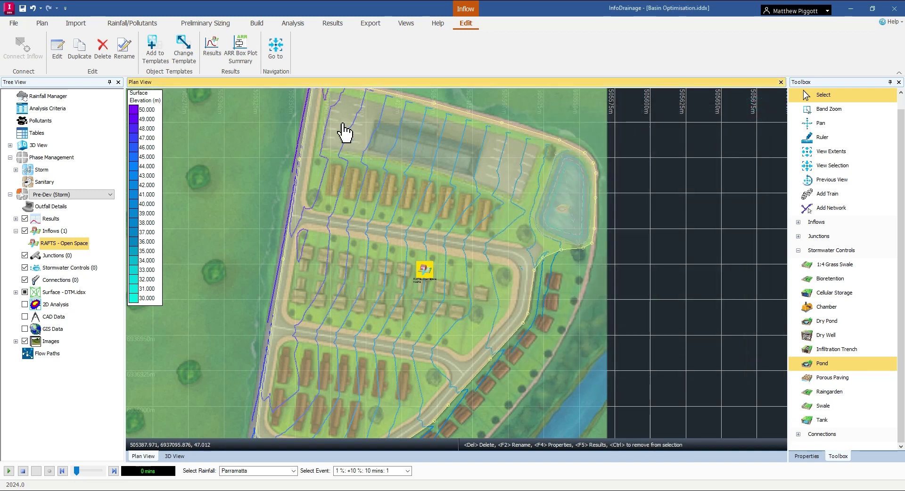
Step: Open the ARR Box Plot for RAFTS - Open Space in a larger window
left_click(294, 24)
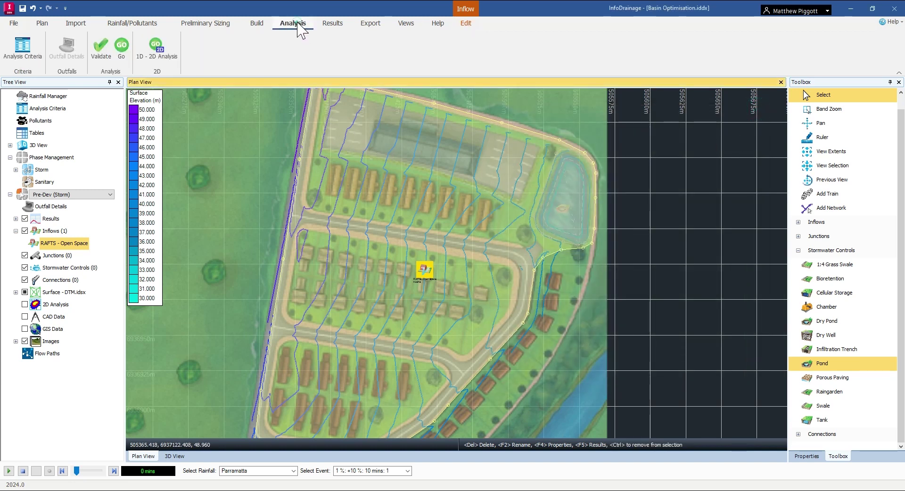
left_click(323, 23)
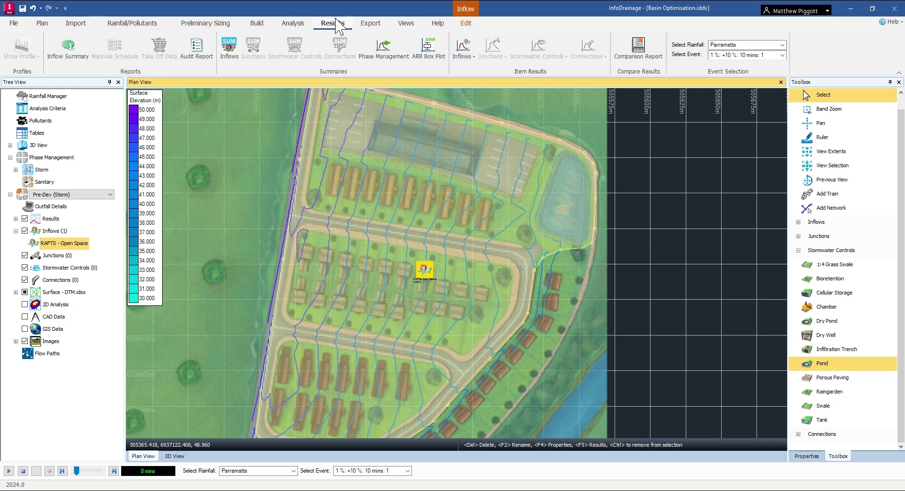
left_click(440, 43)
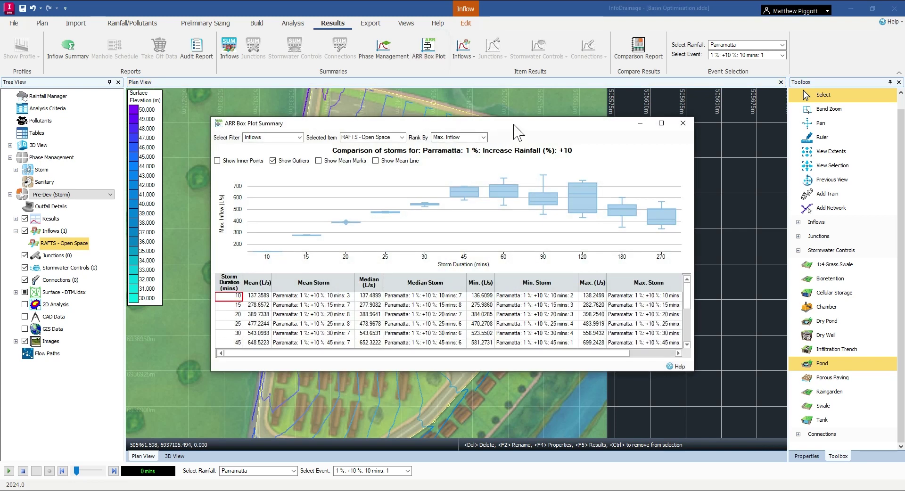
left_click_drag(518, 132, 380, 48)
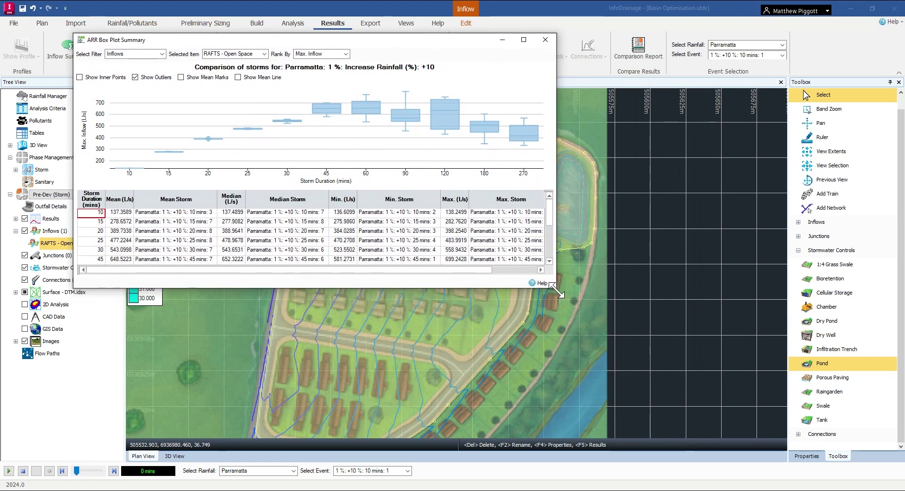
left_click_drag(556, 292, 814, 449)
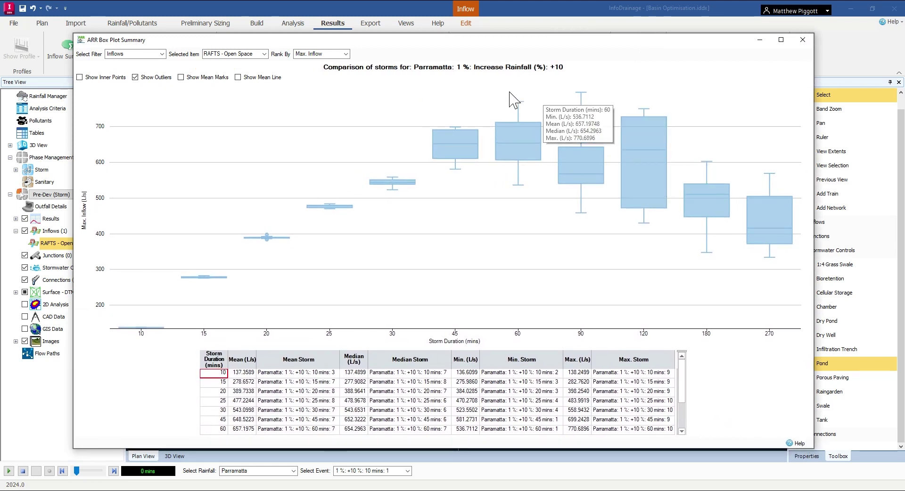
Step: Turn on the mean line, mean marks and inner points on the box plot
left_click(250, 78)
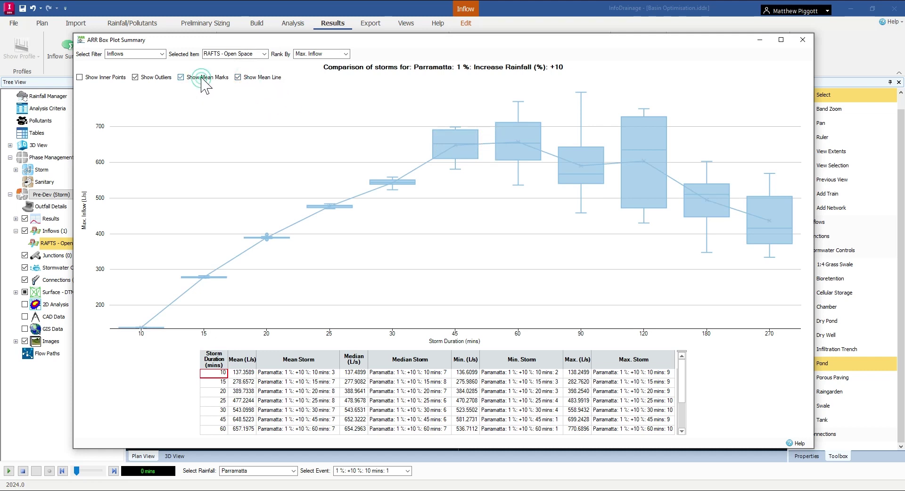
left_click(152, 80)
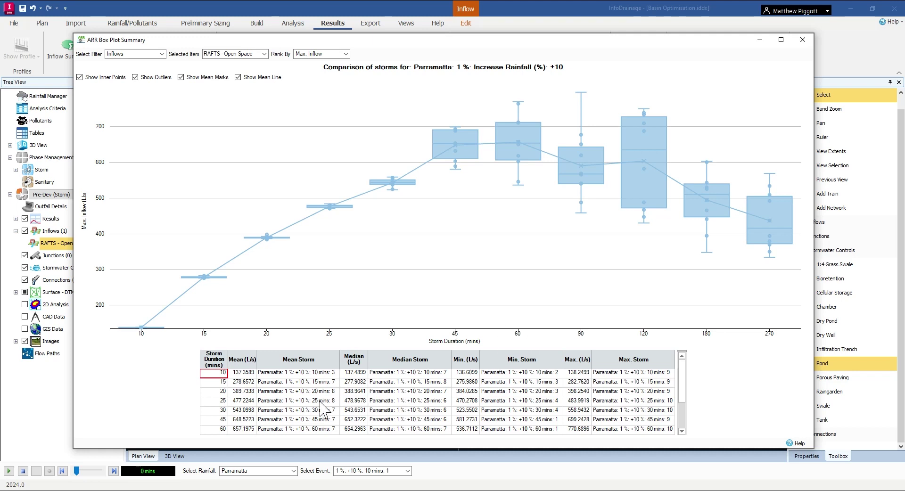
scroll(320, 410, "down", 1)
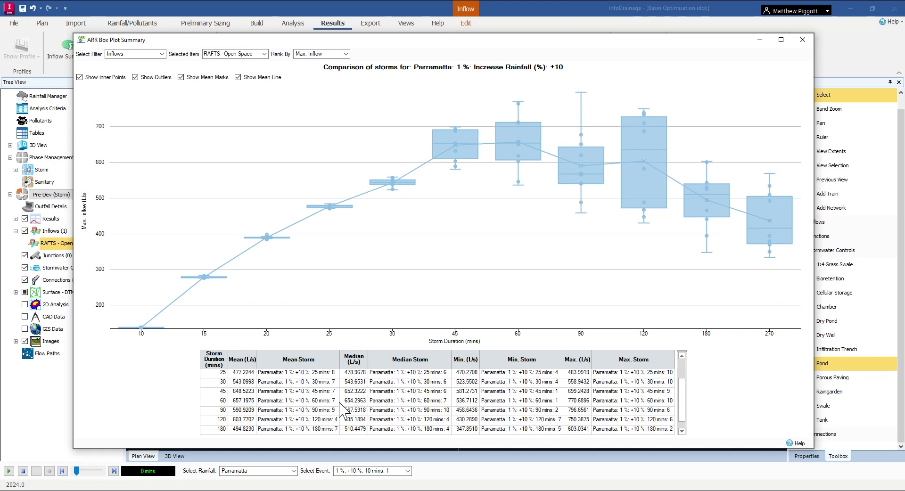
left_click_drag(700, 38, 676, 72)
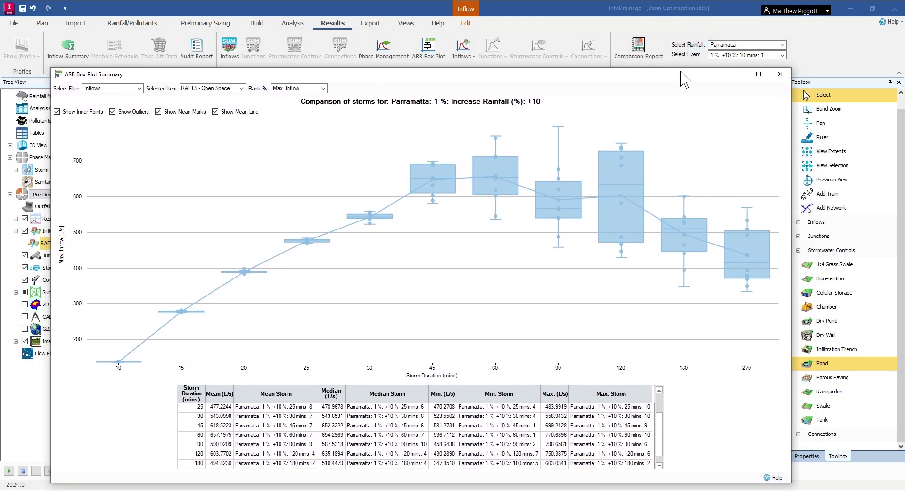
Step: Select the '1 %: +10 %: 60 mins: 7' results event
left_click(782, 55)
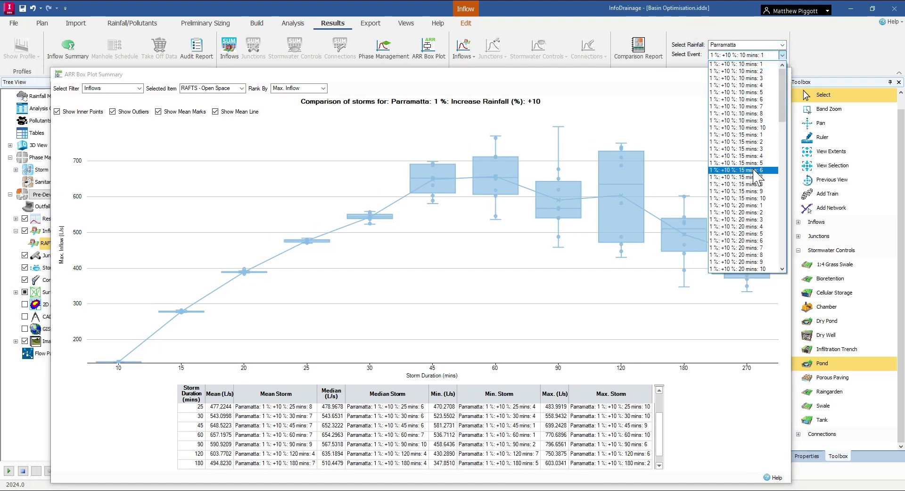
scroll(755, 174, "down", 10)
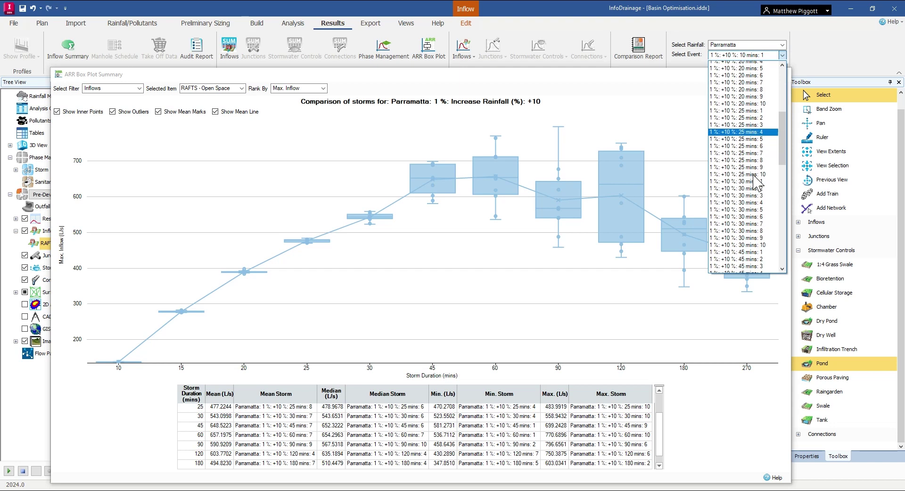
scroll(756, 181, "down", 7)
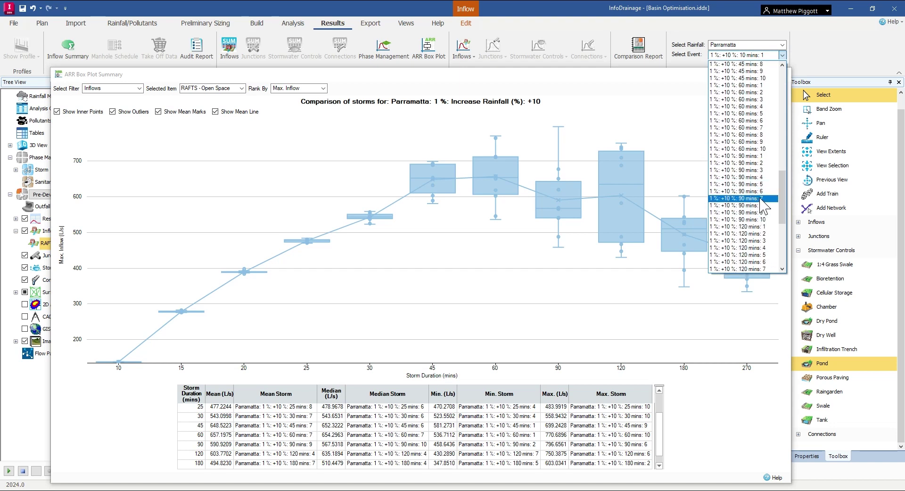
left_click(759, 127)
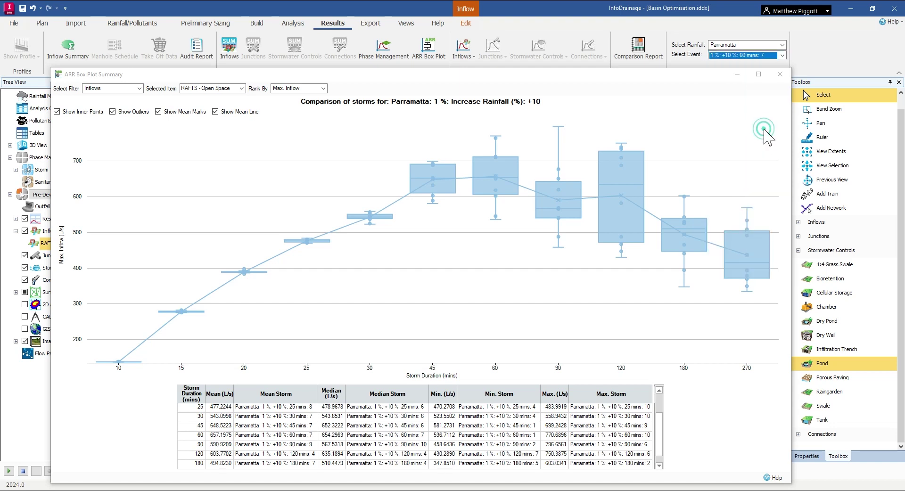
Step: Check the Inflows Summary (Open Space peak 658.0 L/s), then close it and the box plot
left_click(229, 48)
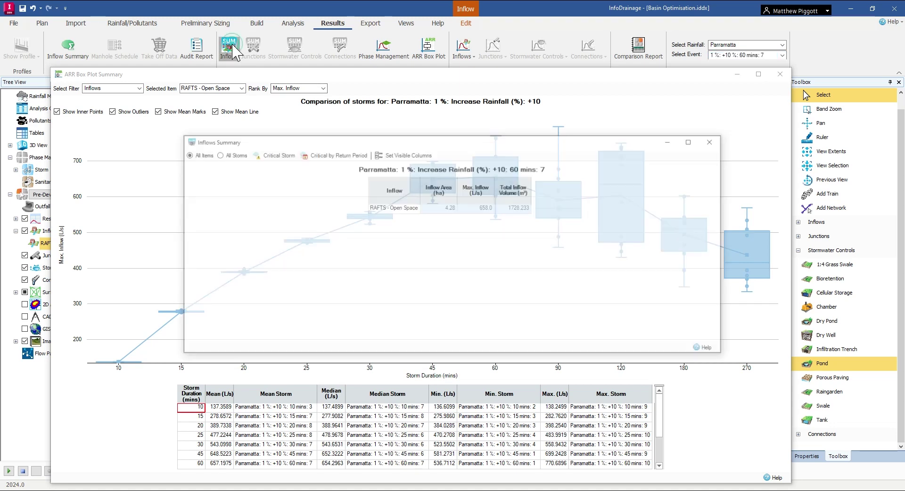
left_click_drag(466, 139, 413, 137)
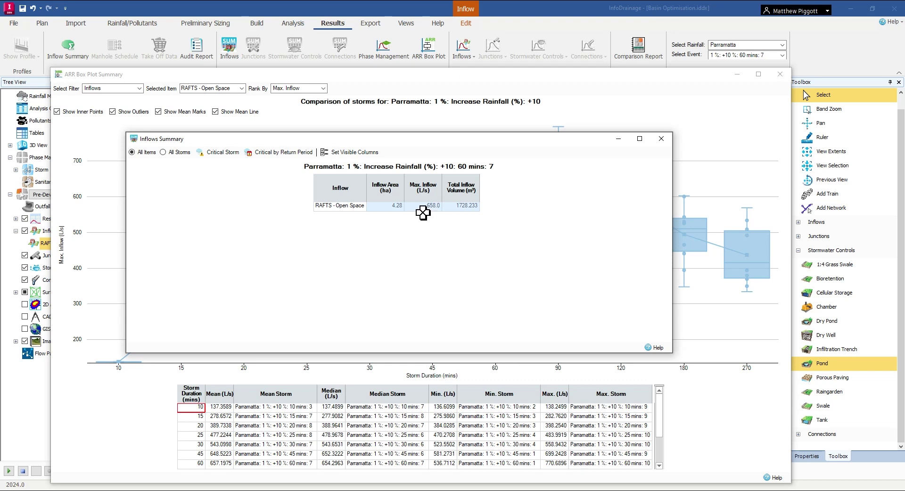
left_click(661, 139)
left_click(780, 75)
Step: Switch to Post-Dev (Storm) and inspect RAFTS - Urban's runoff: 4.284 ha, 100 % impervious
left_click(98, 197)
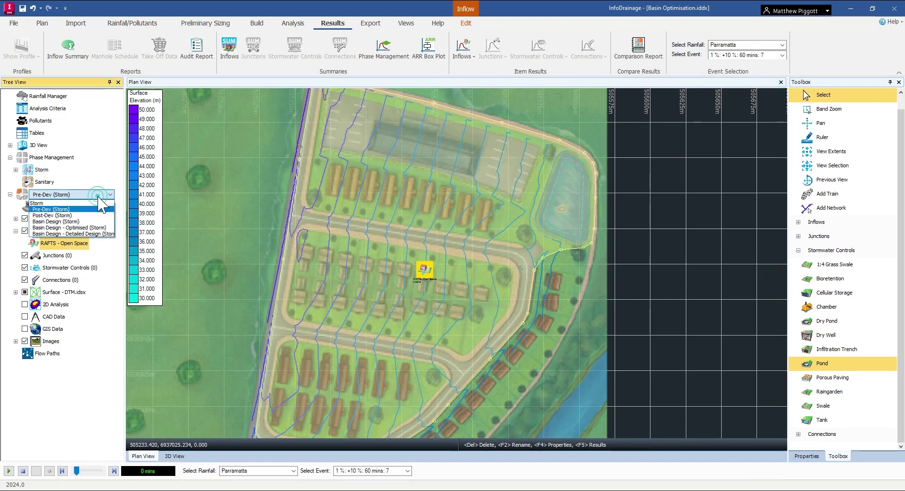
left_click(56, 215)
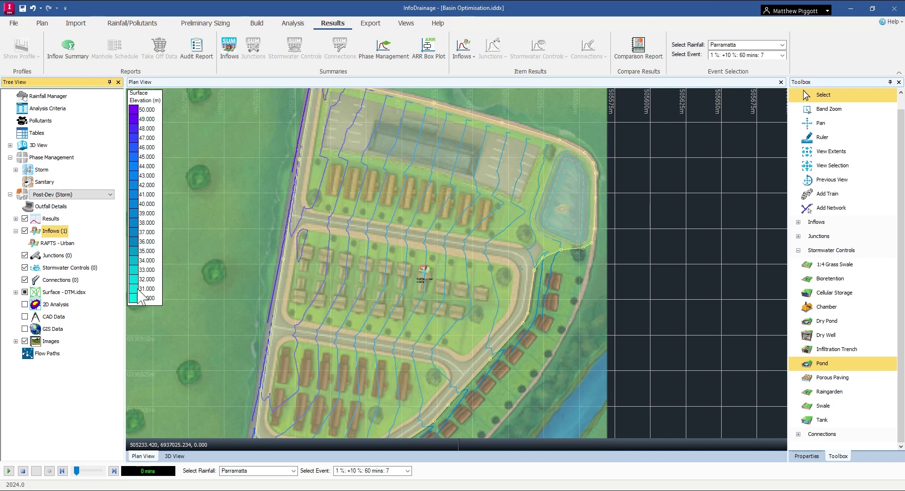
left_click(425, 273)
double_click(425, 272)
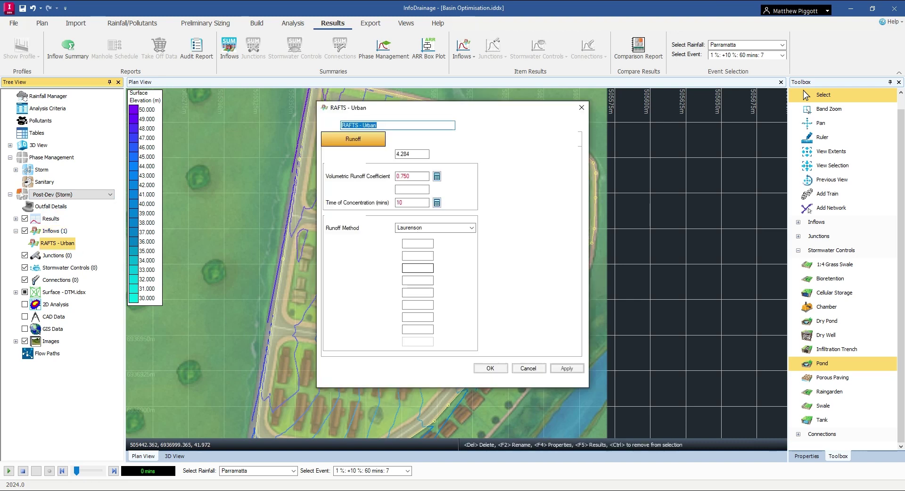
left_click_drag(485, 111, 675, 121)
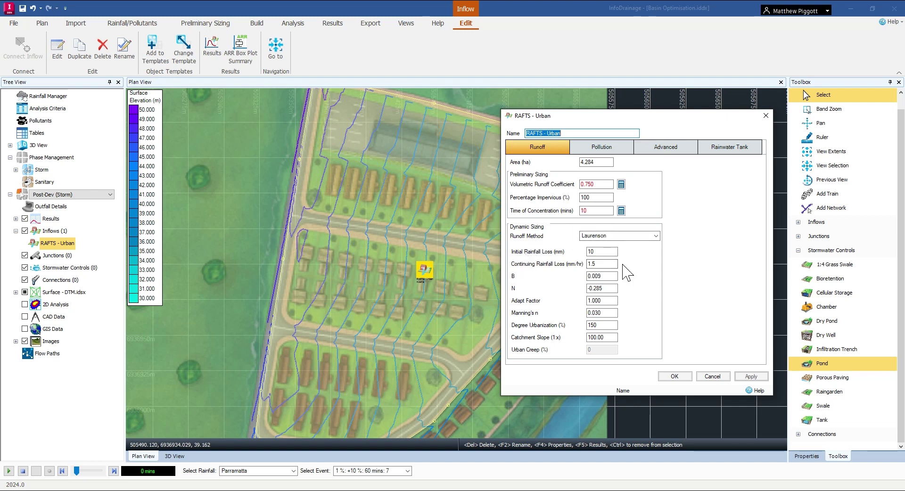
left_click(765, 115)
Step: Open an enlarged RAFTS - Urban ARR box plot showing mean marks, mean line and inner points
left_click(330, 24)
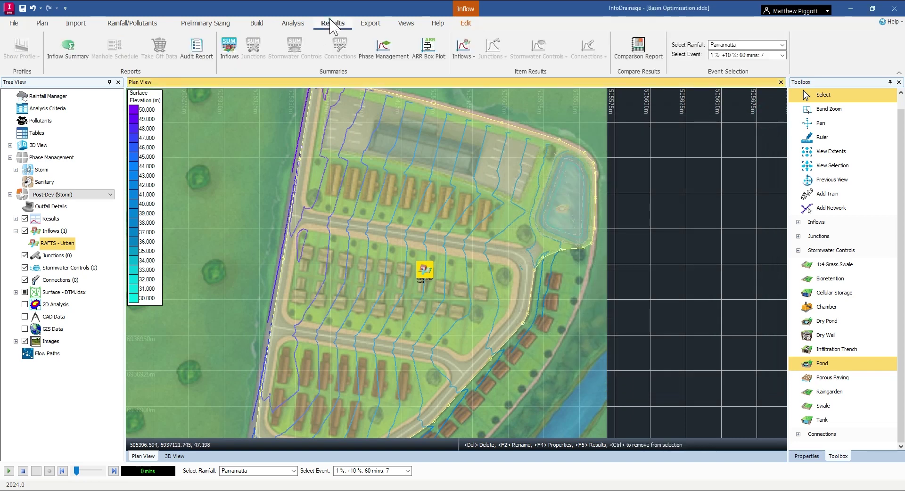
left_click(442, 44)
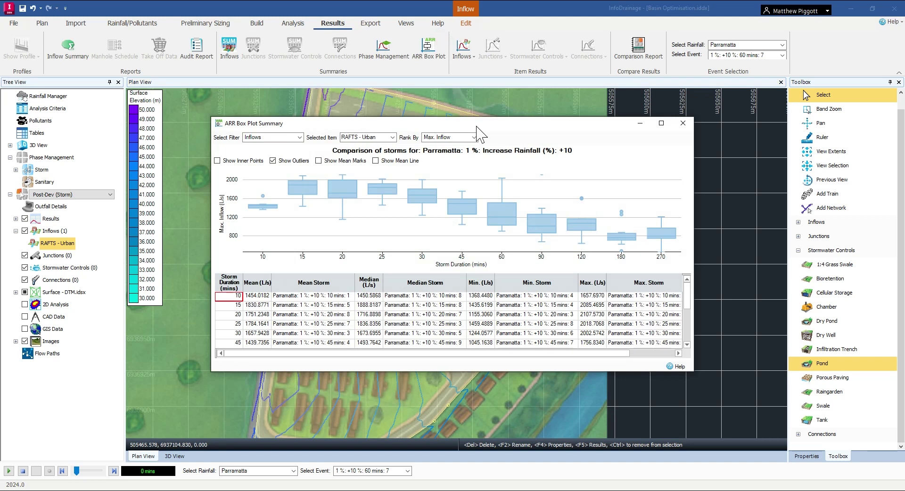
left_click_drag(504, 132, 458, 107)
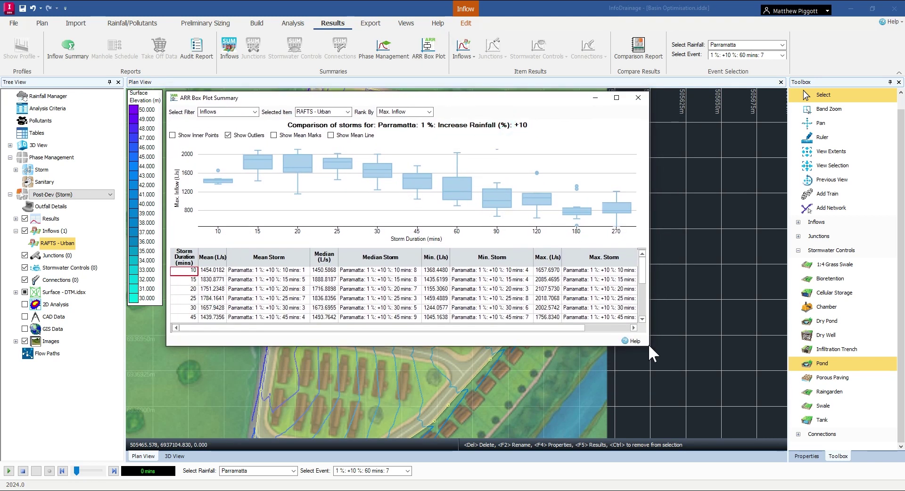
left_click_drag(649, 346, 850, 461)
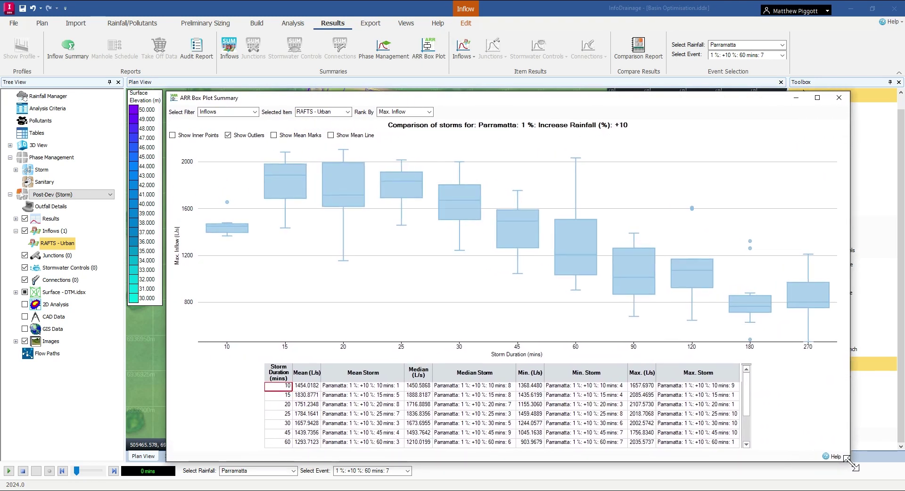
left_click(330, 135)
left_click(273, 135)
left_click(172, 136)
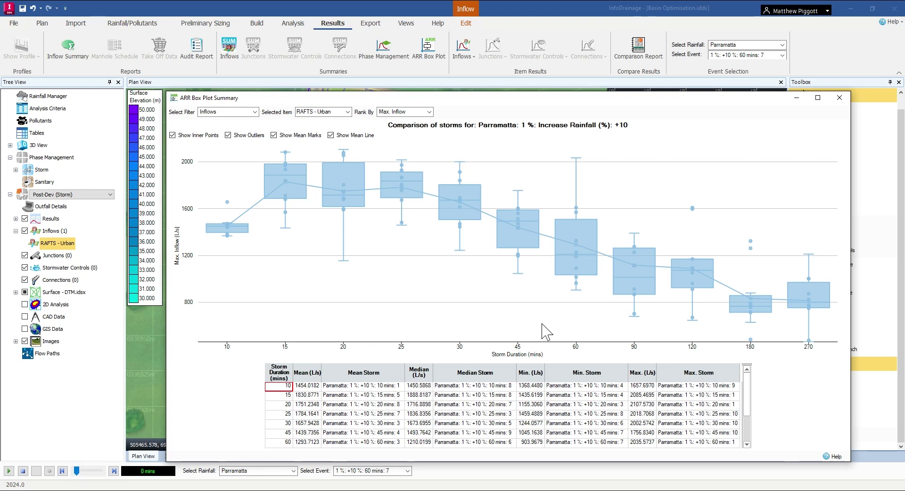
Step: Select the 15 mins: 5 storm event for the results
left_click(782, 55)
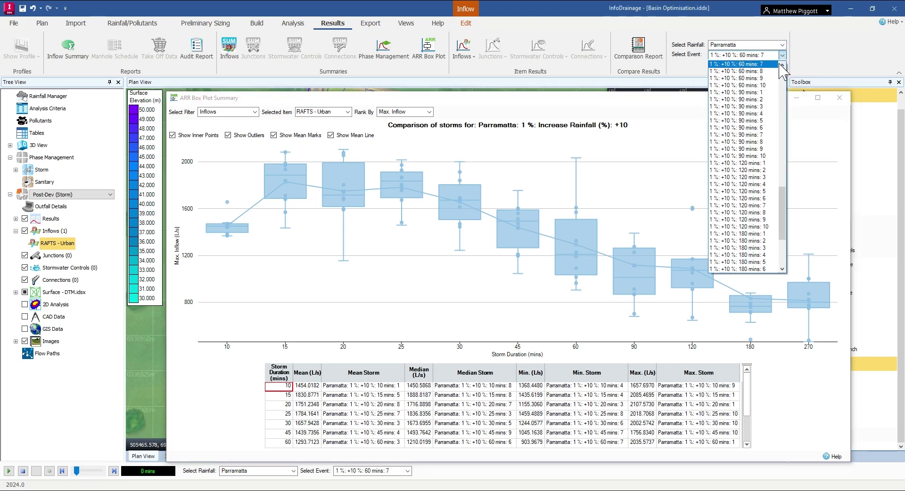
scroll(753, 176, "up", 5)
scroll(754, 176, "up", 12)
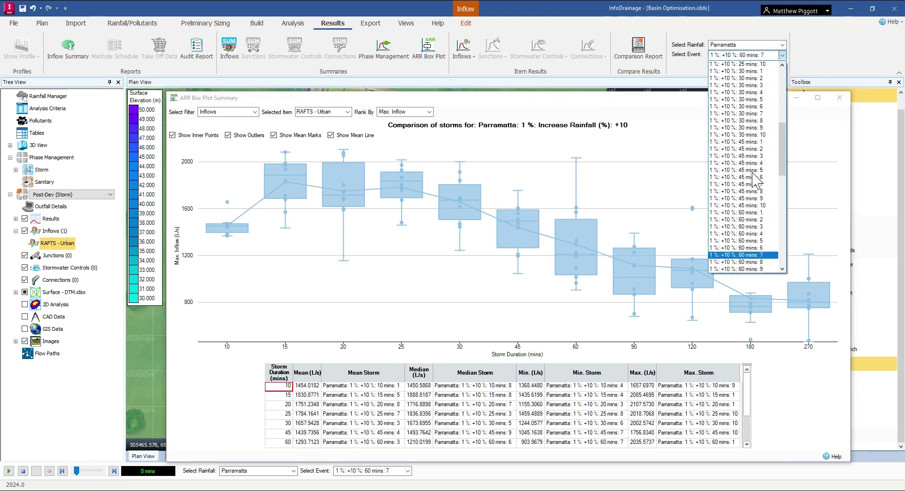
scroll(755, 178, "up", 2)
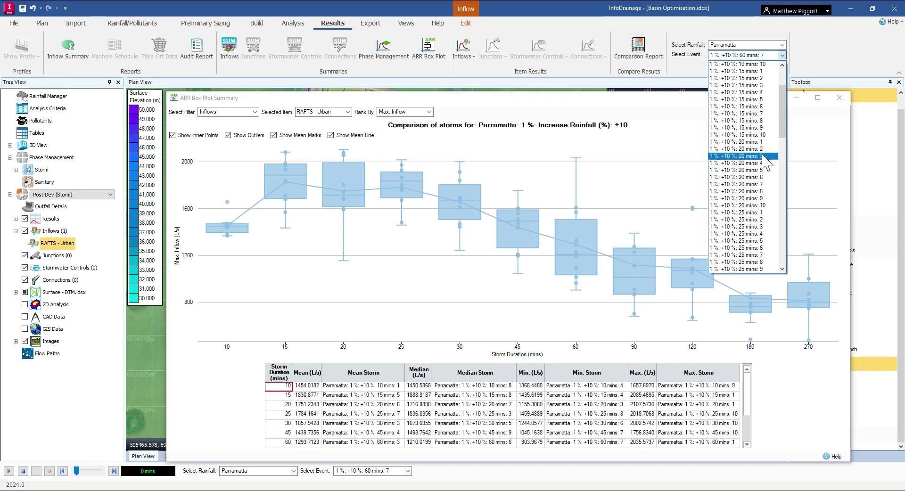
left_click(746, 100)
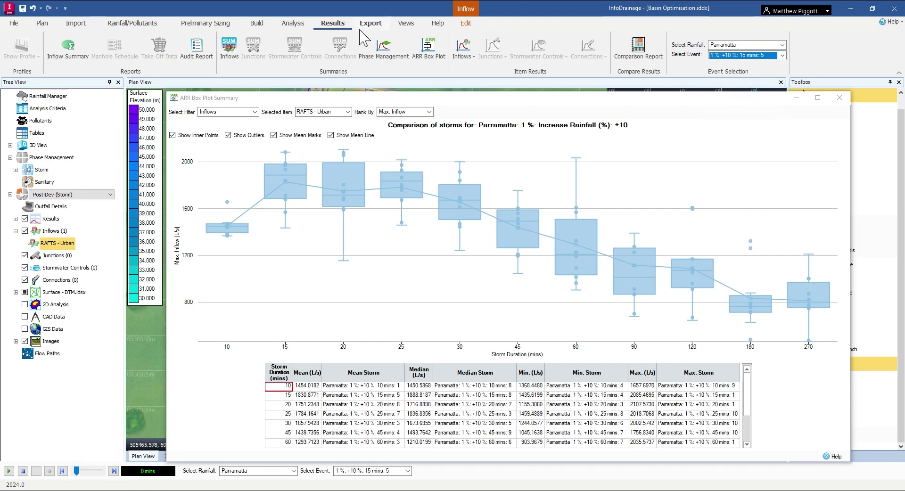
Step: Review the Inflows Summary showing RAFTS - Urban peaking at 1841.1 L/s, then close it
left_click(229, 46)
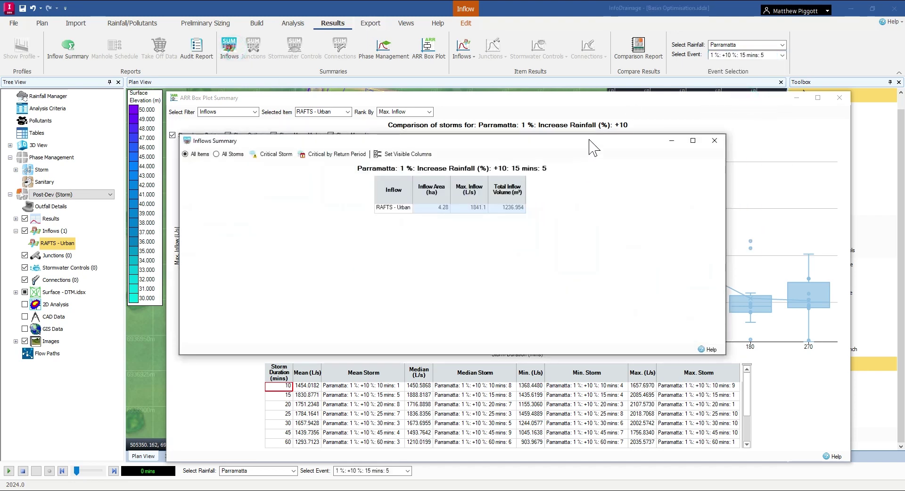
left_click_drag(591, 142, 581, 130)
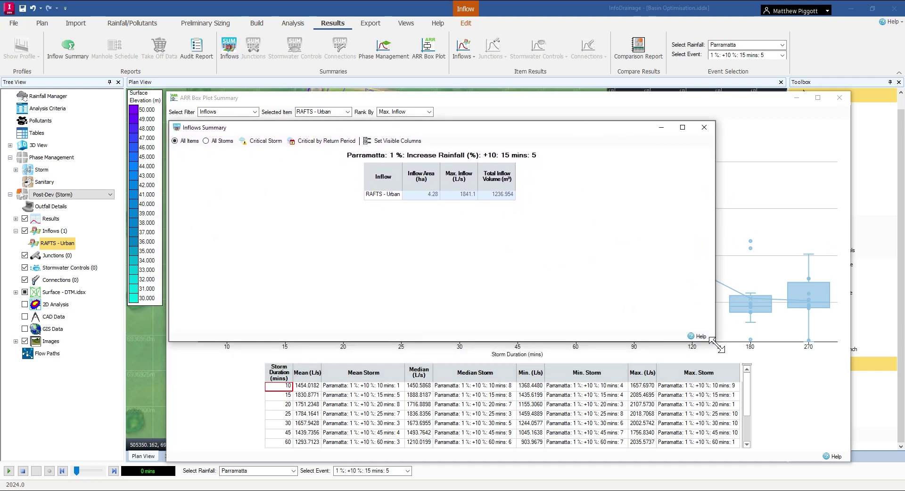
left_click_drag(715, 341, 758, 366)
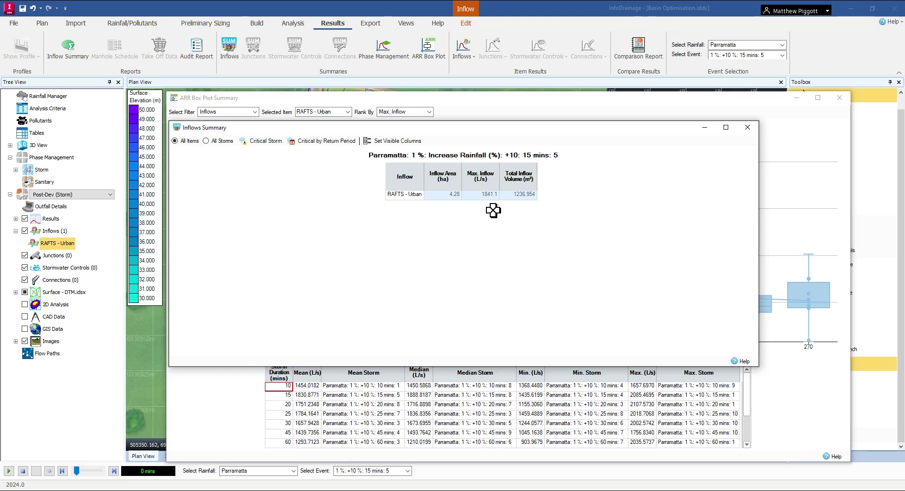
mouse_move(509, 127)
left_mouse_down()
mouse_move(517, 143)
mouse_move(502, 132)
left_mouse_up()
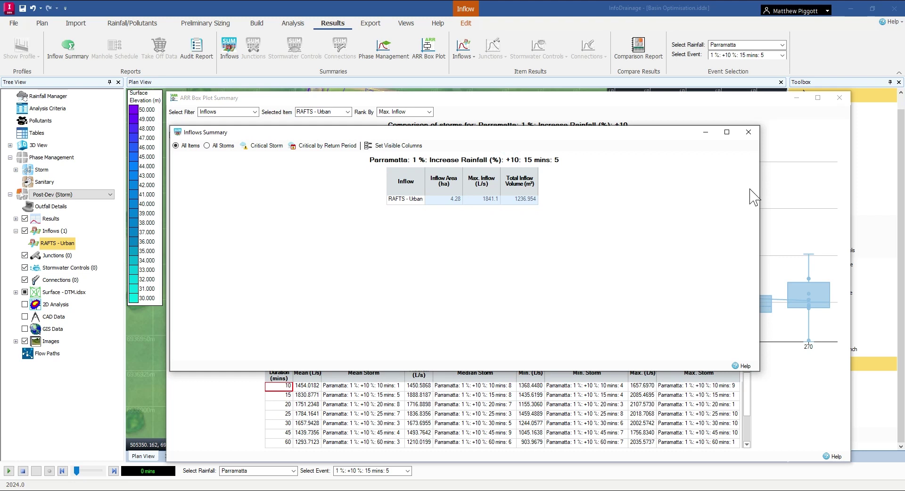
left_click(749, 131)
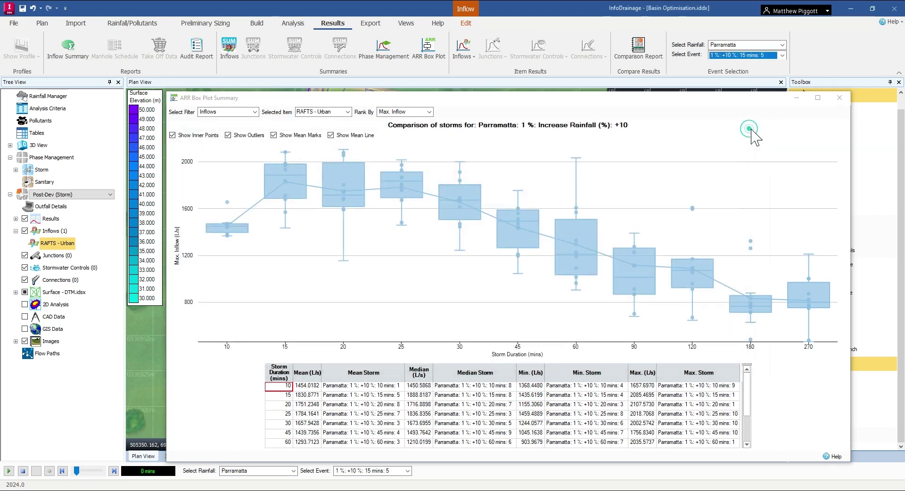
Step: Close the box plot and duplicate the Post-Dev (Storm) phase
left_click(839, 98)
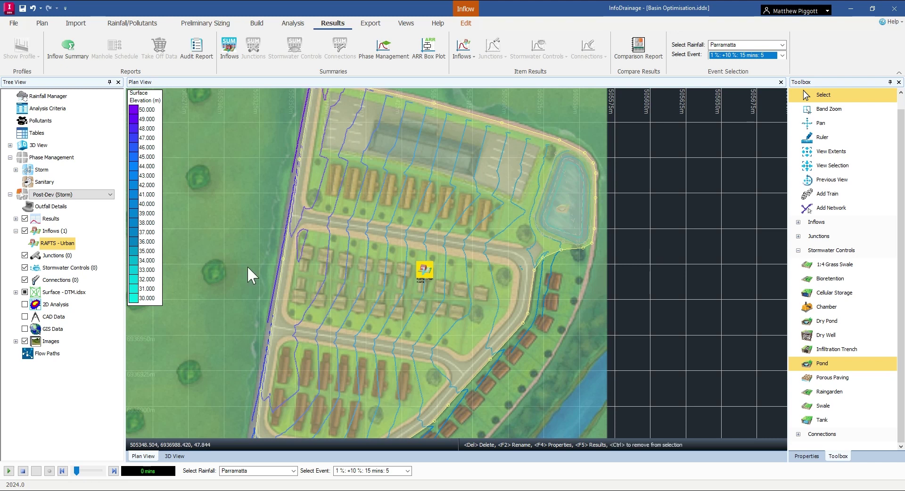
left_click(99, 196)
left_click(66, 215)
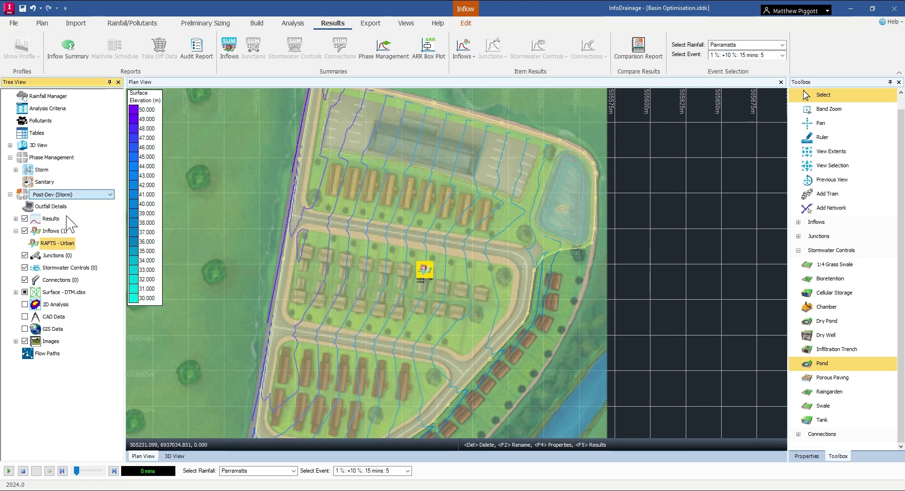
right_click(80, 195)
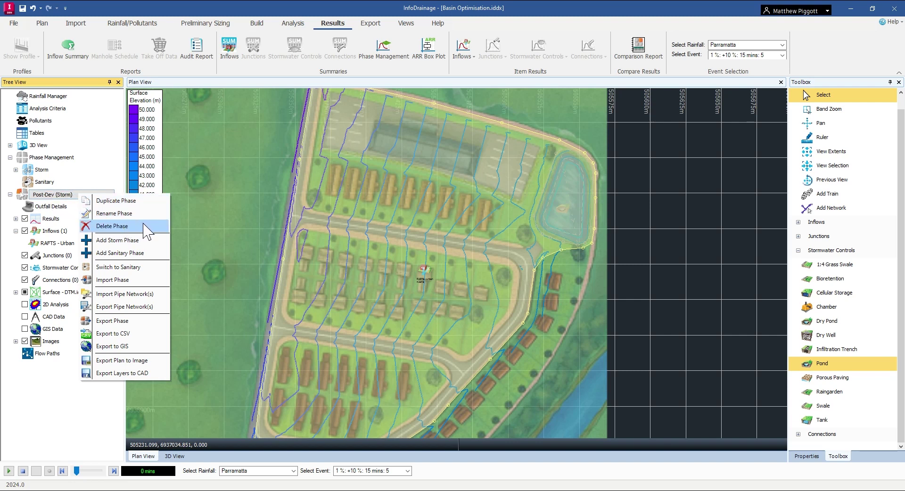
left_click(135, 201)
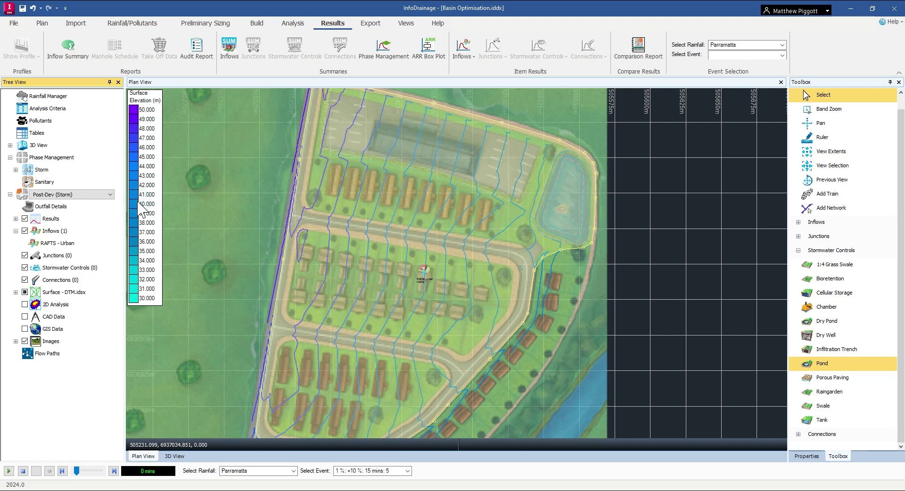
Step: Rename the copied phase to 'Post-Dev - Basin #1'
right_click(86, 196)
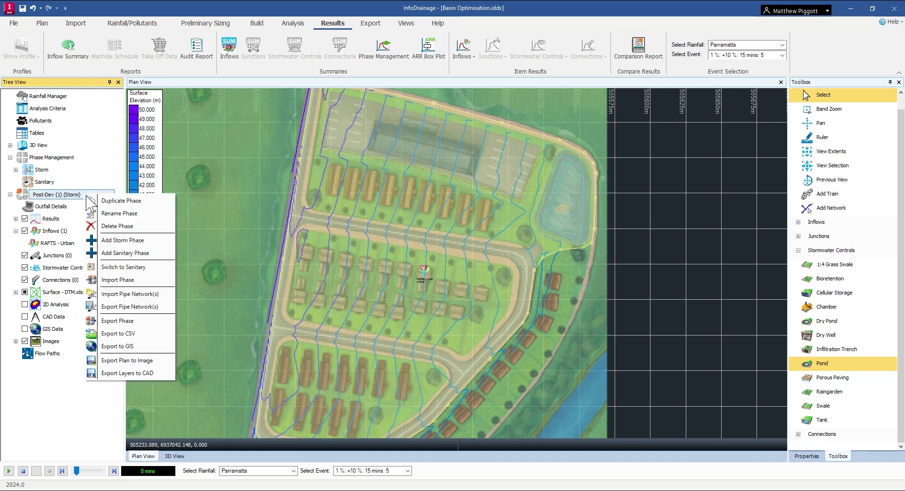
left_click(137, 226)
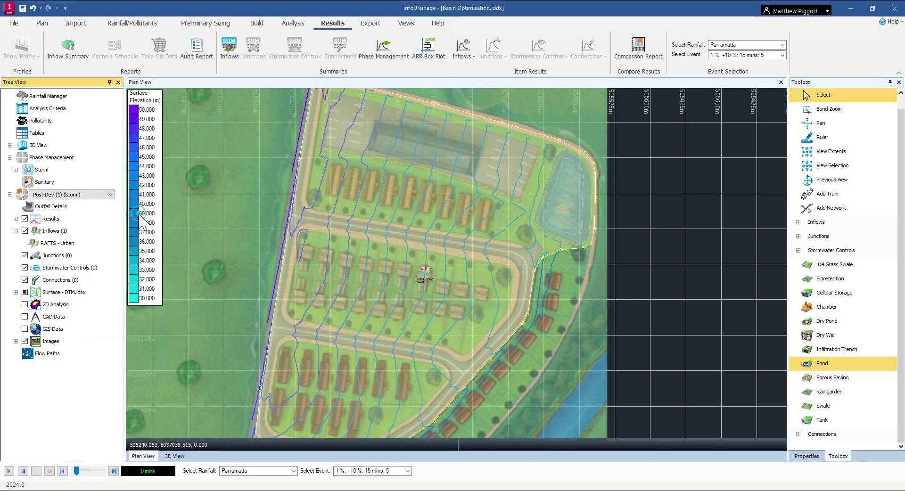
left_click(86, 208)
left_click(70, 193)
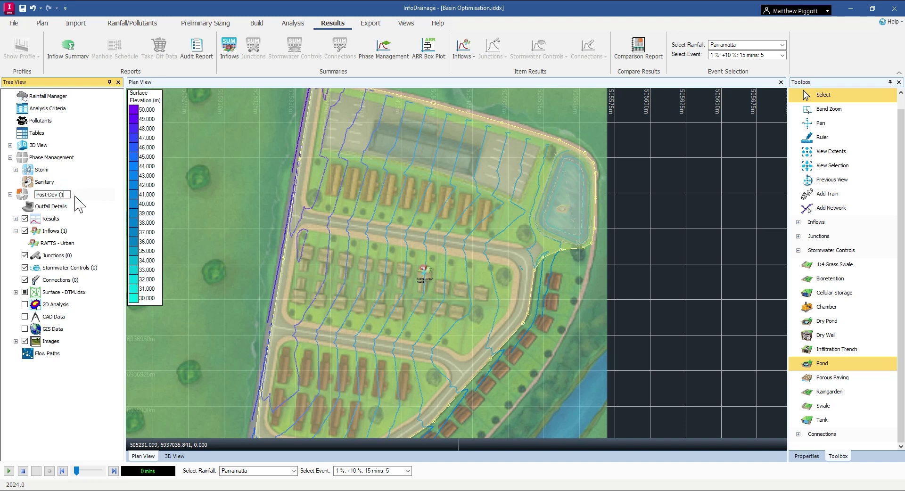
type("-")
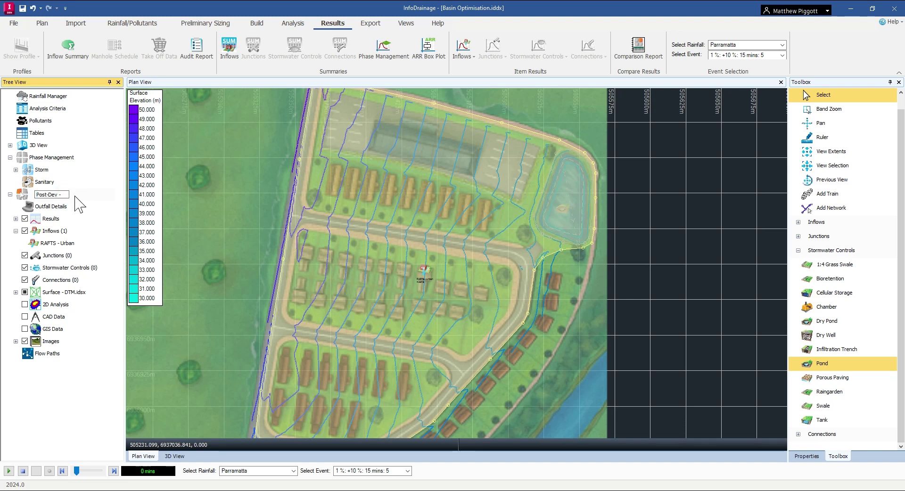
type(" Basin #")
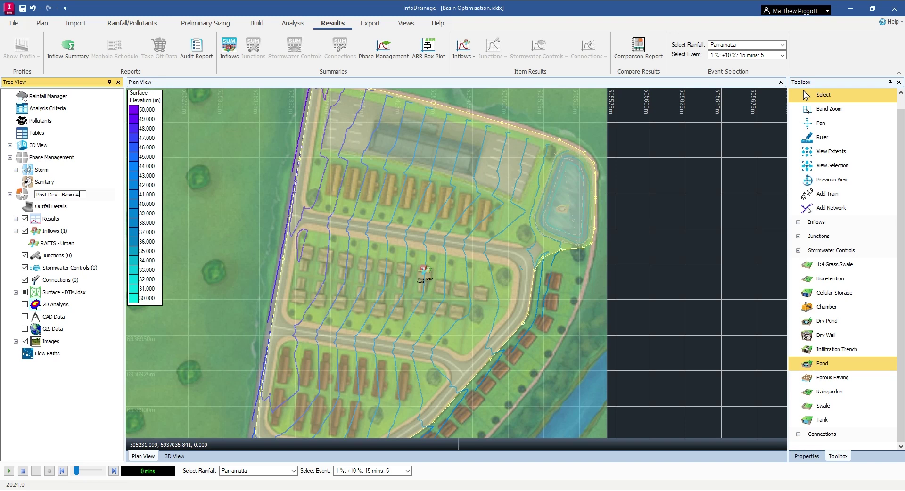
type("1")
key("Return")
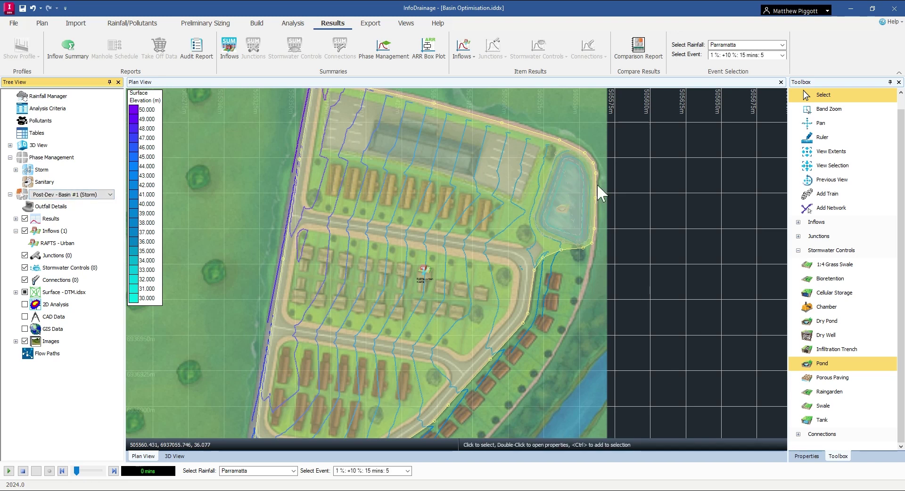
Step: Zoom to the basin and place a Pond in its middle
scroll(613, 176, "up", 4)
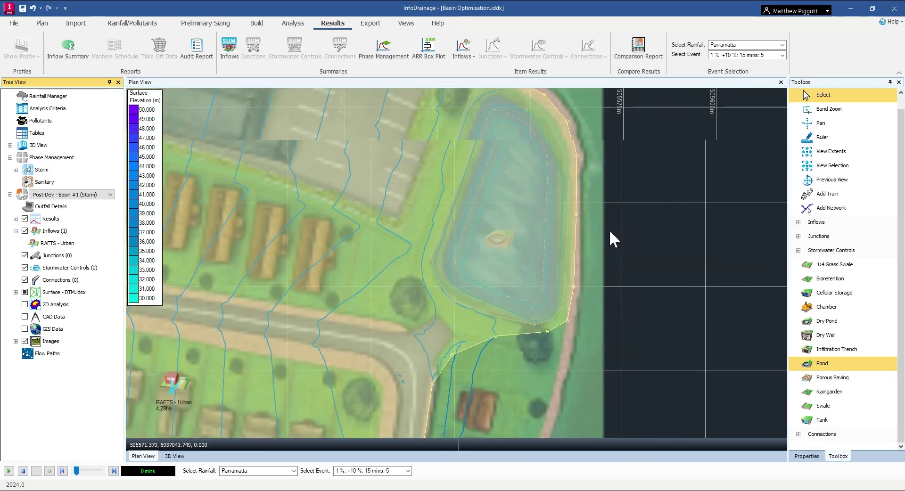
left_click_drag(593, 125, 527, 208)
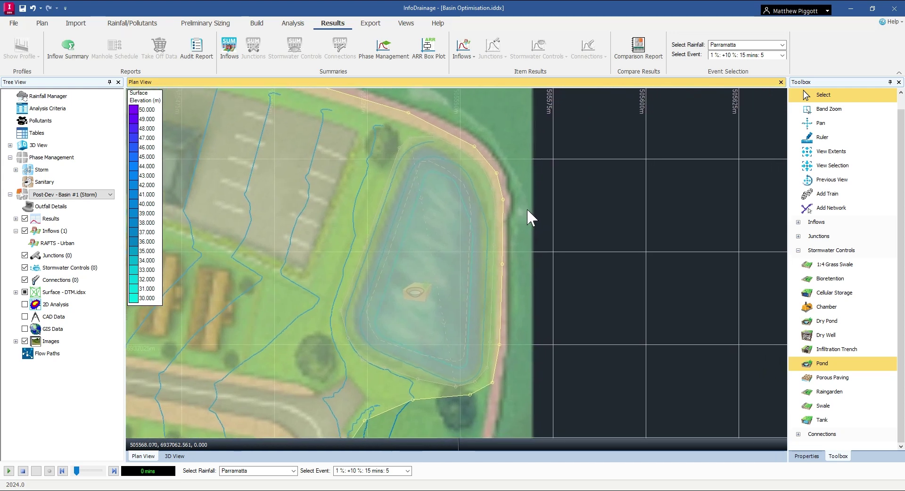
left_click(813, 368)
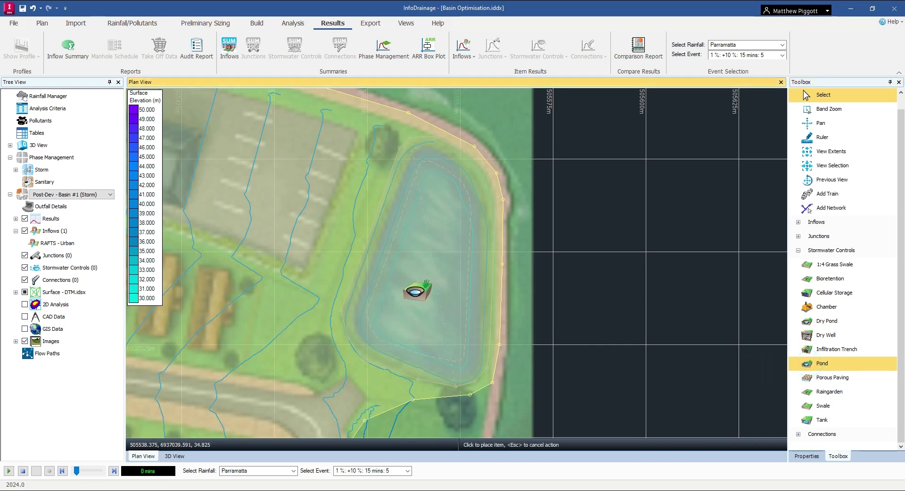
left_click(417, 290)
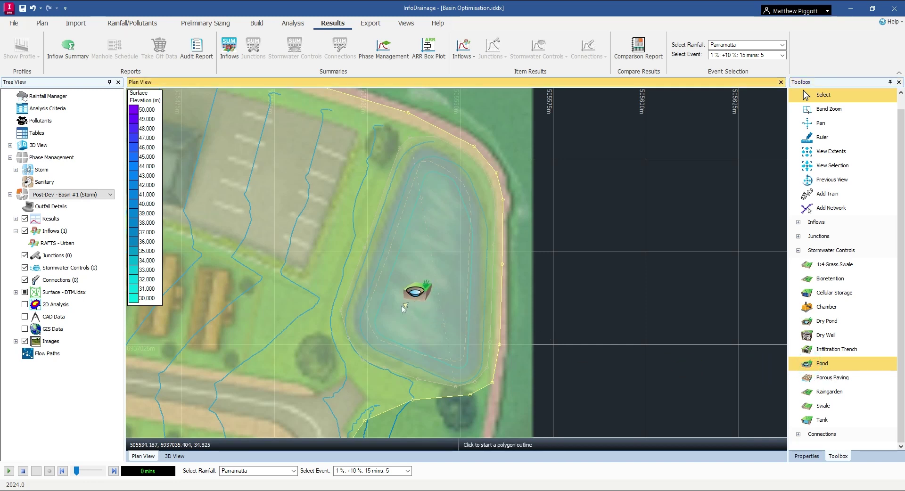
Step: Trace the pond outline around the basin edge and close it
left_click(340, 311)
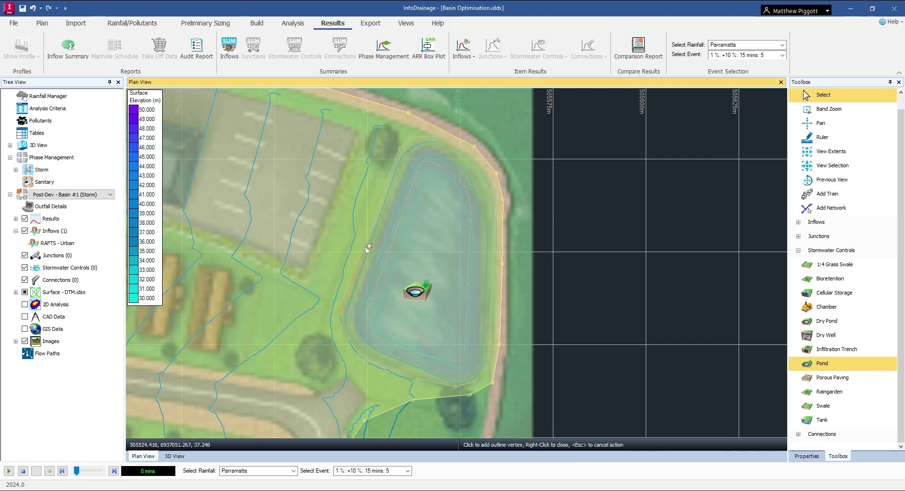
left_click(407, 137)
left_click(460, 146)
left_click(493, 193)
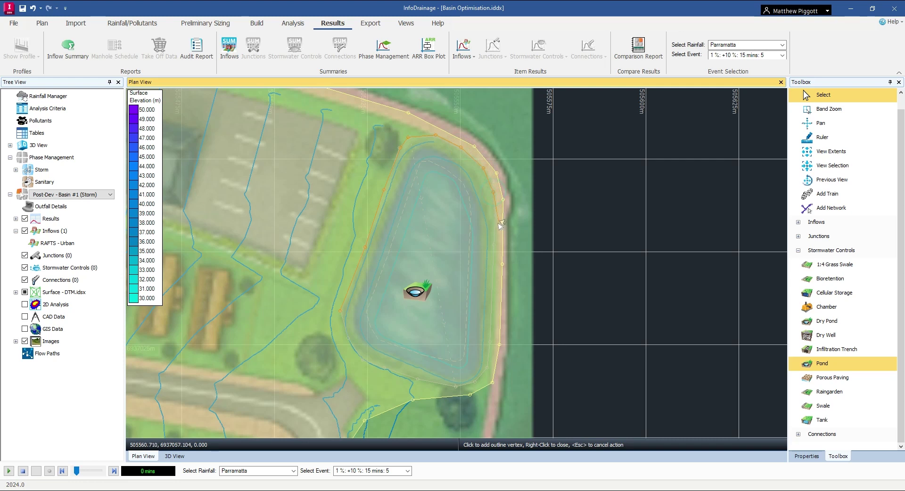
left_click(494, 246)
left_click(418, 376)
left_click(385, 368)
left_click(362, 358)
left_click(348, 338)
right_click(343, 314)
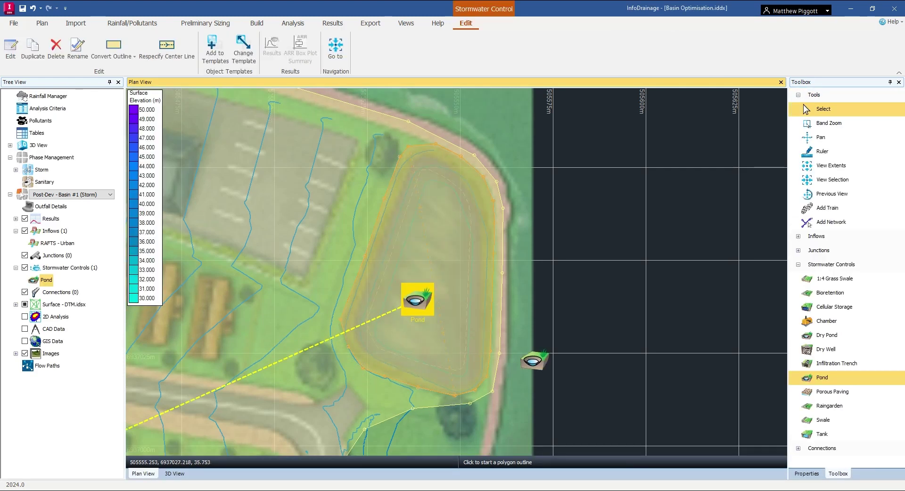
Step: Open the pond's properties showing 36.148 m depth and 25305.758 m³ total volume
scroll(548, 261, "down", 1)
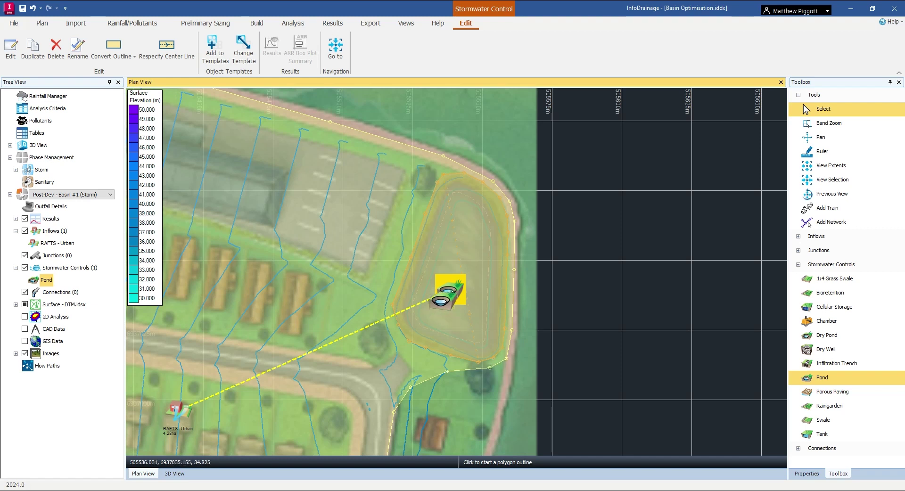
key("Escape")
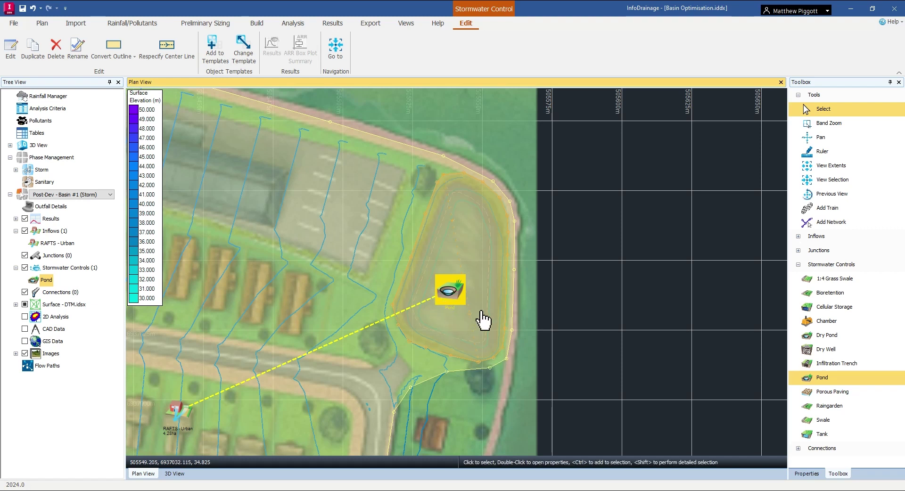
double_click(450, 295)
left_click_drag(459, 120, 262, 101)
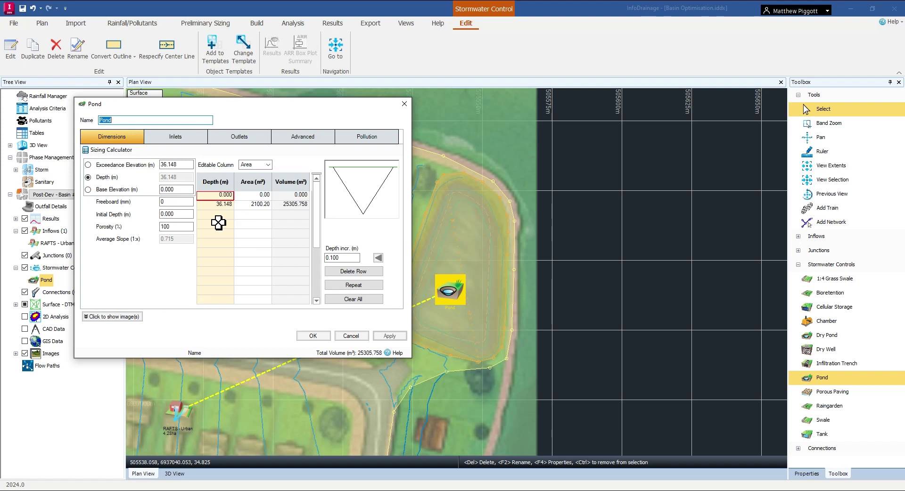
Step: Set pond depth 1.5 m (base 34.648 m), table depth 1.500 and 150 mm freeboard
left_click(107, 189)
double_click(176, 177)
type("1.5")
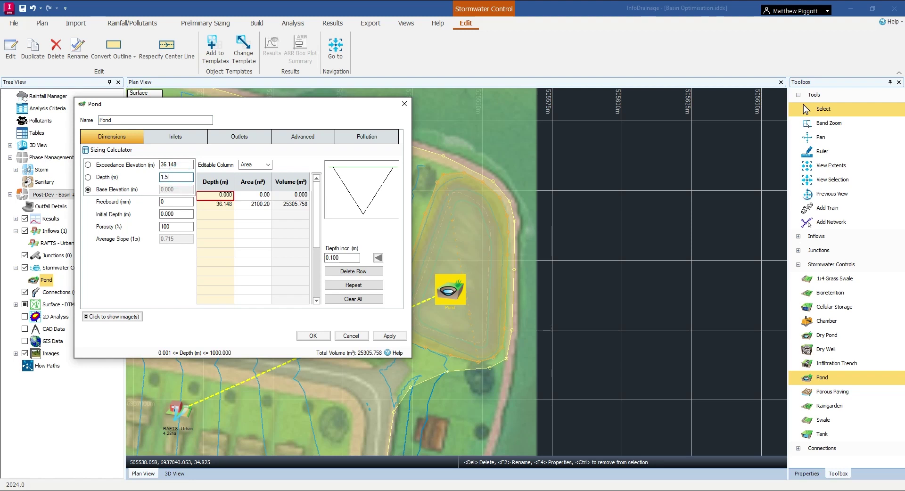
key("Tab")
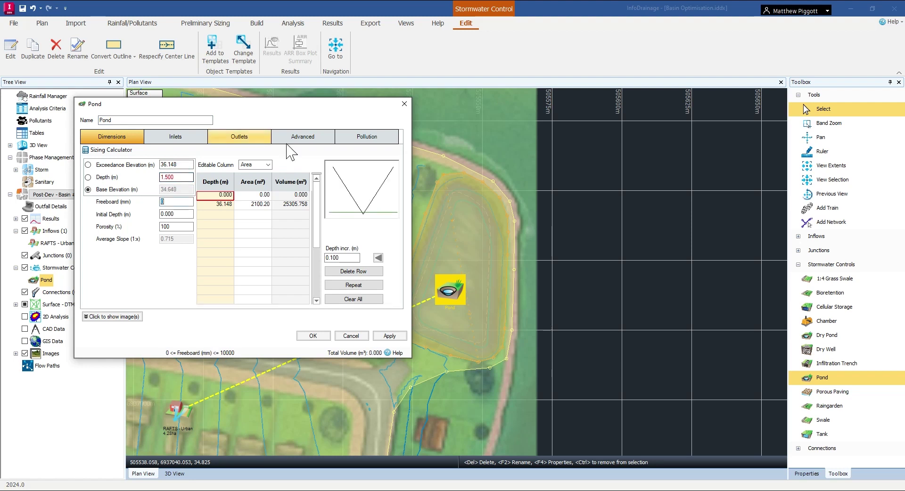
left_click(223, 205)
type("1.500")
key("Return")
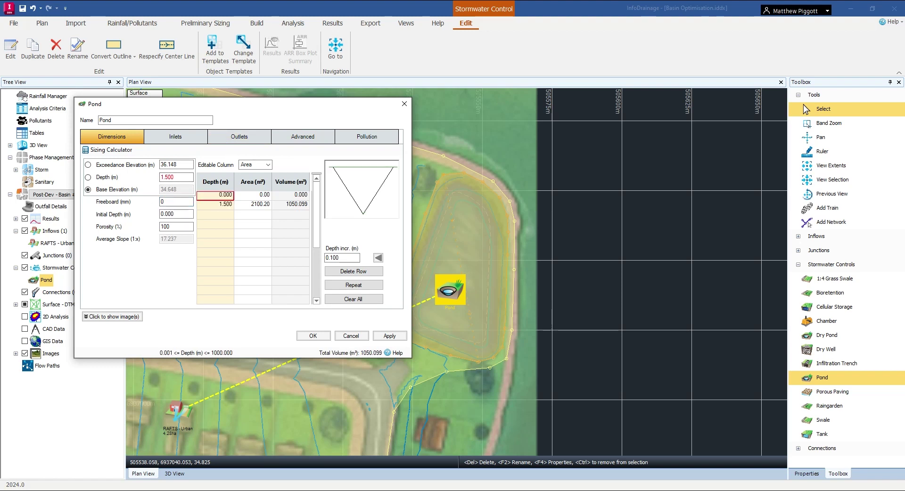
left_click(176, 201)
key("Tab")
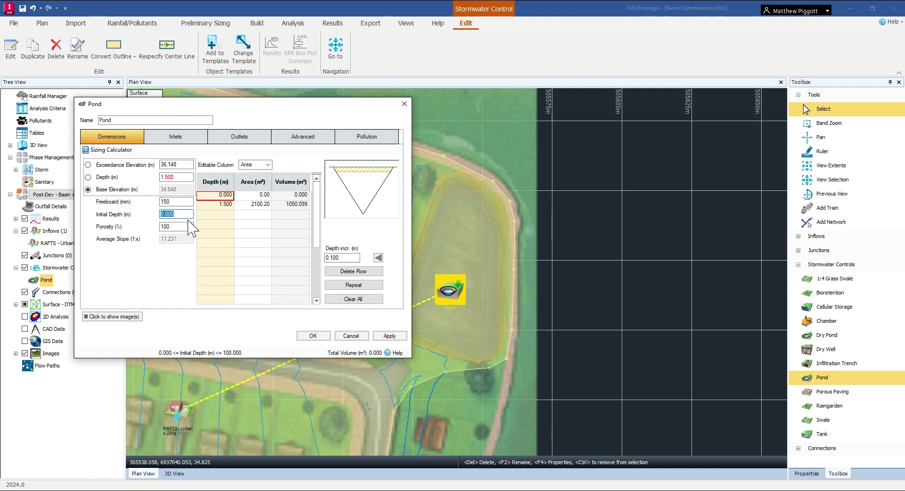
left_click_drag(281, 102, 709, 94)
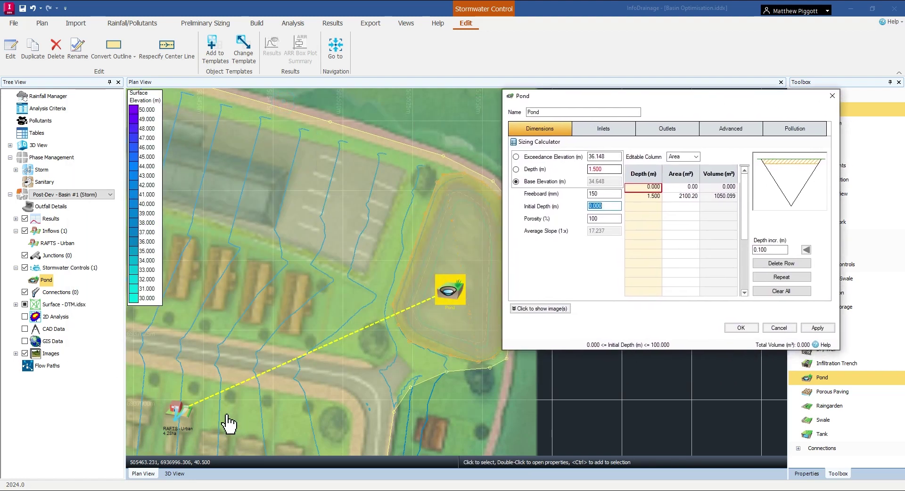
Step: Size the pond with the Side Slope method at a 1:5 slope
left_click(549, 141)
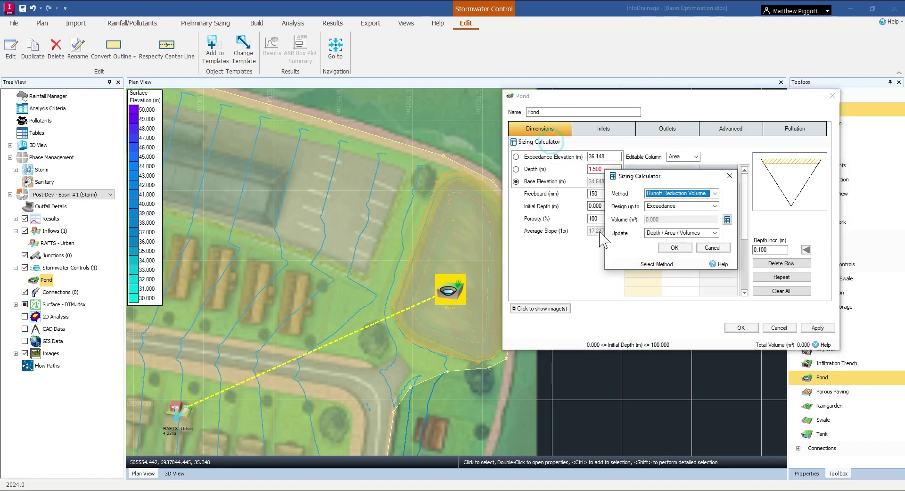
left_click(715, 193)
left_click(659, 223)
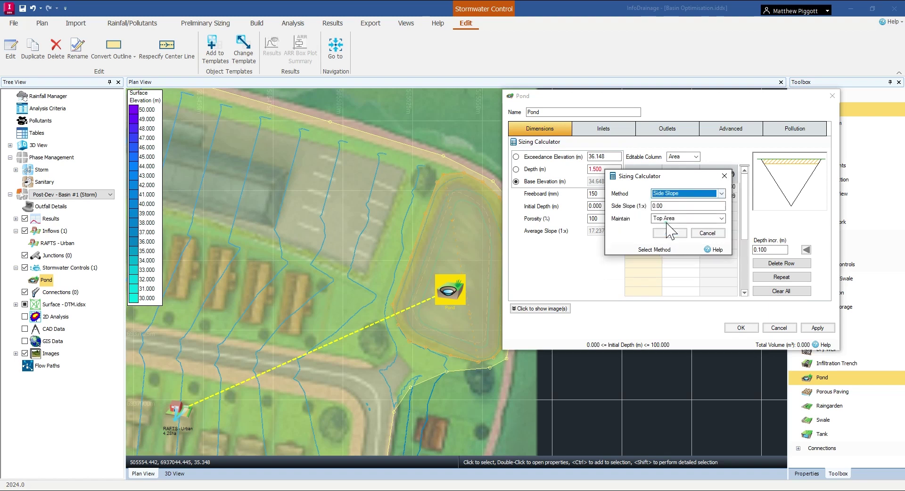
left_click(673, 206)
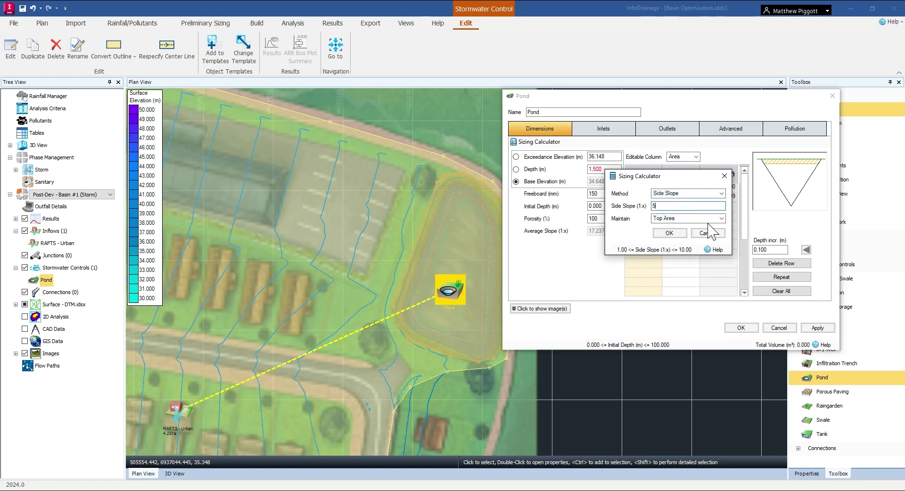
left_click(677, 233)
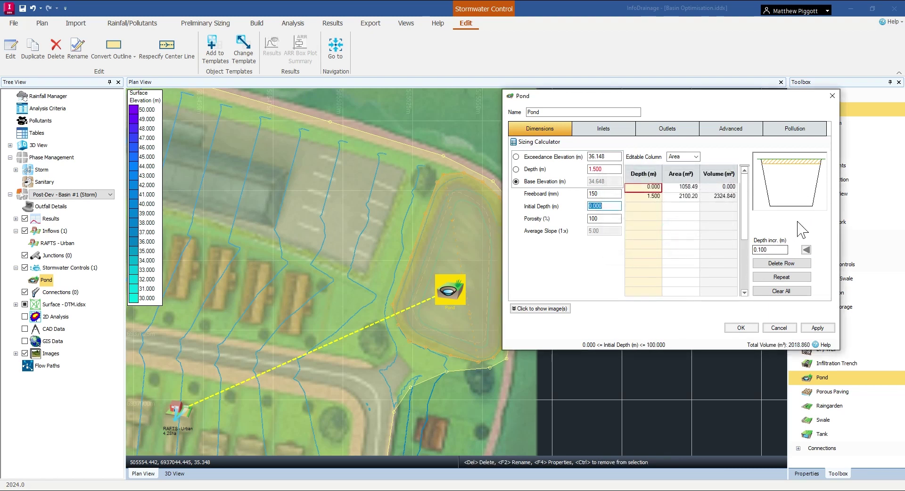
Step: Apply the pond dimensions and set the Advanced Manning's n to 0.03
left_click(817, 328)
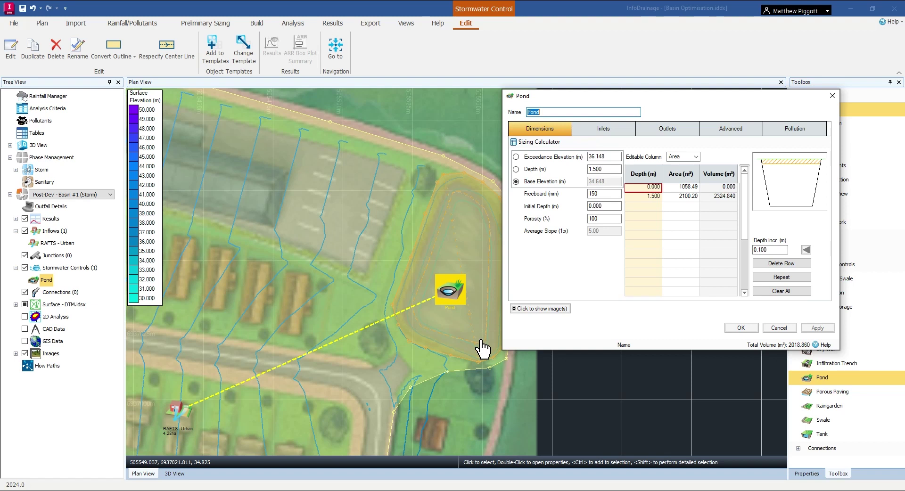
left_click(746, 129)
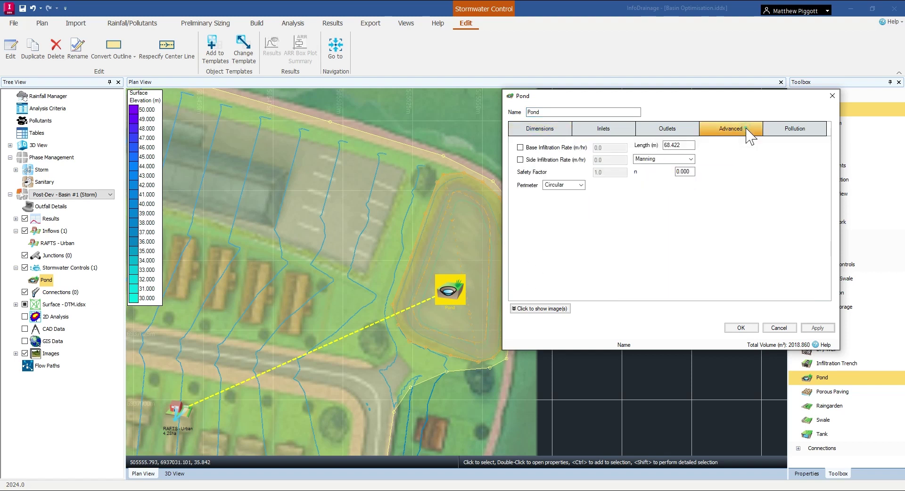
left_click(684, 171)
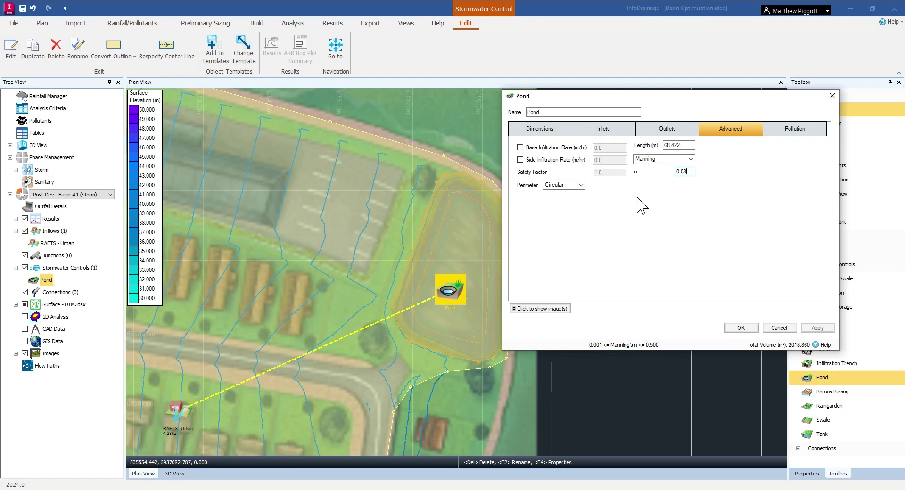
Step: Add an orifice outlet to the pond at invert 34.648 m
left_click(668, 131)
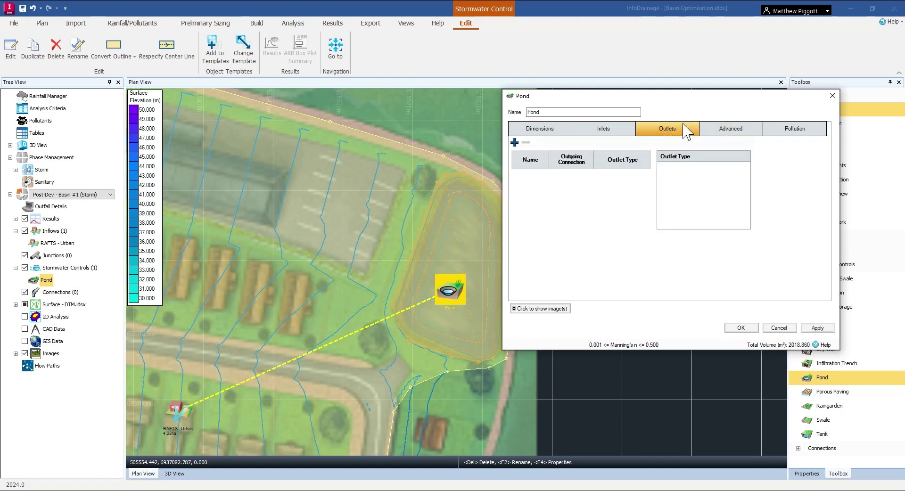
left_click_drag(693, 94, 736, 96)
left_click(558, 145)
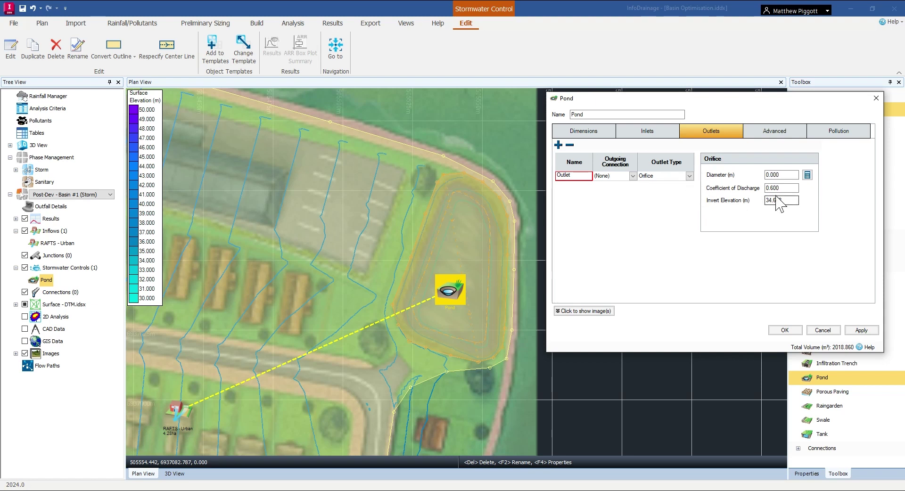
left_click(608, 131)
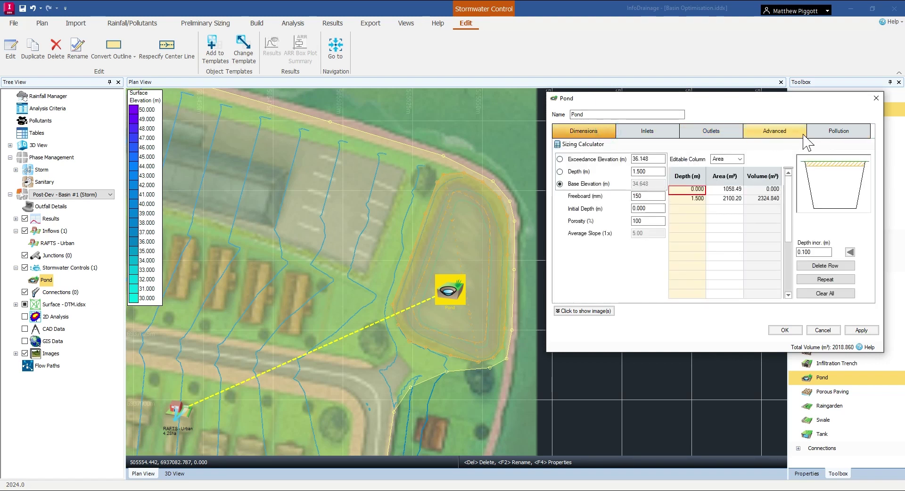
left_click(694, 134)
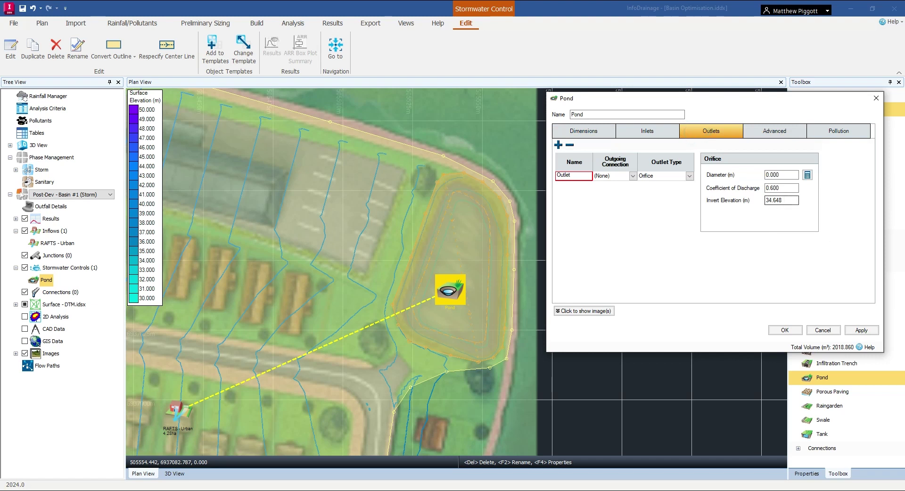
Step: Size the orifice with the Diameter Calculator for 658 L/s at 1.5 m depth, giving 0.525 m
left_click(807, 175)
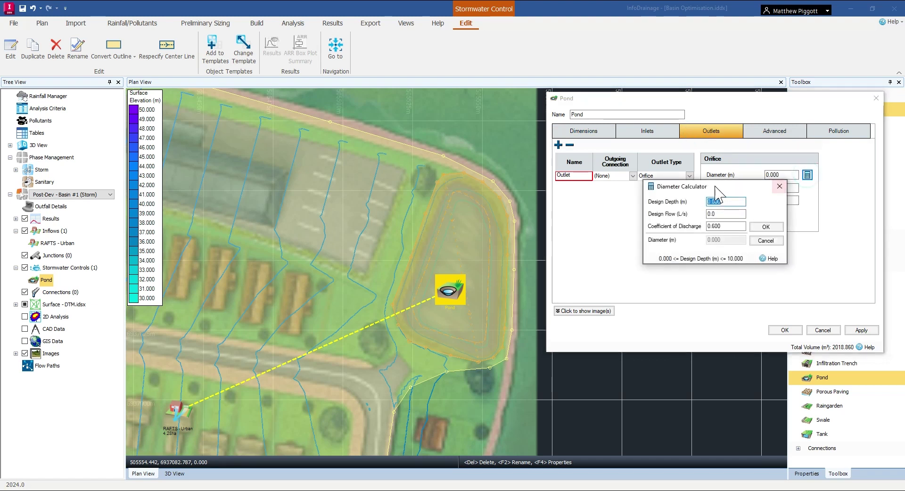
left_click_drag(715, 188, 626, 196)
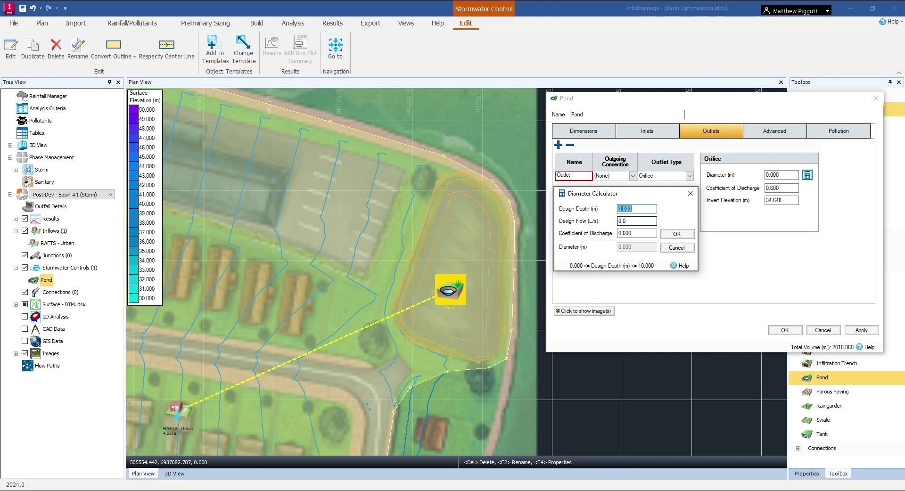
key("Tab")
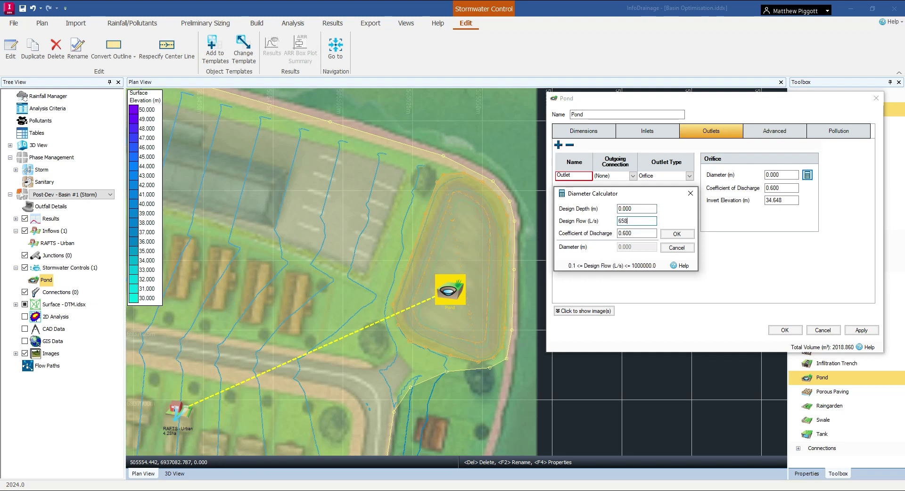
type("658")
key("shift+Tab")
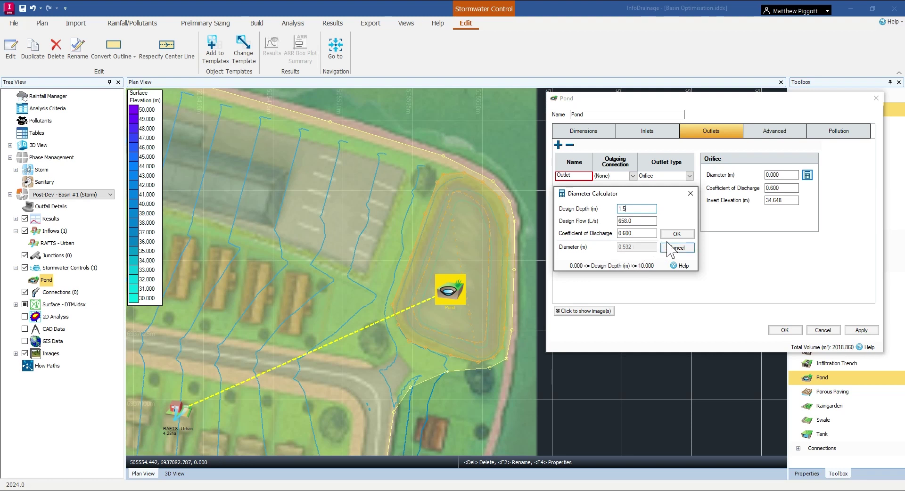
left_click(678, 233)
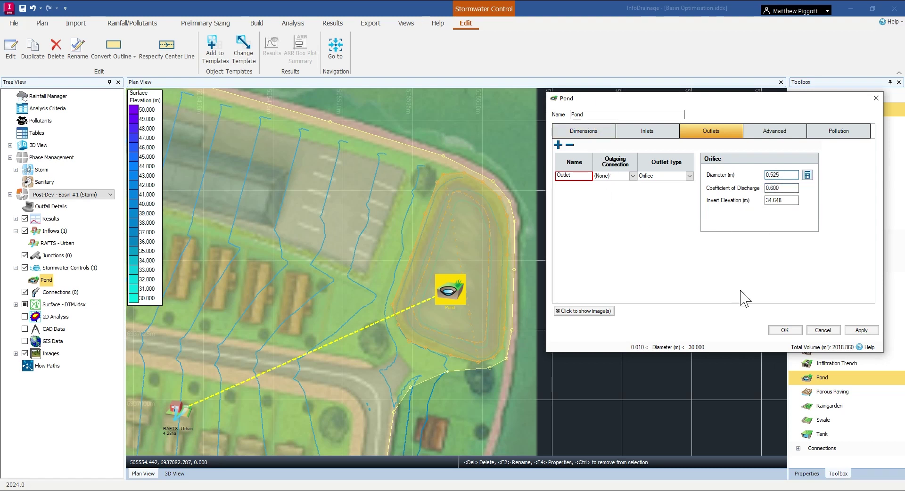
Step: Apply and accept the pond's new outlet and dimension settings
left_click(591, 132)
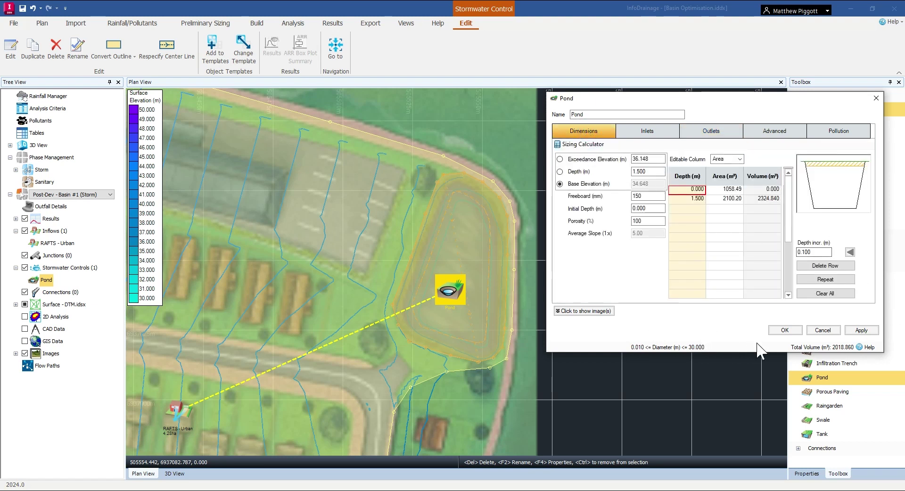
left_click(862, 331)
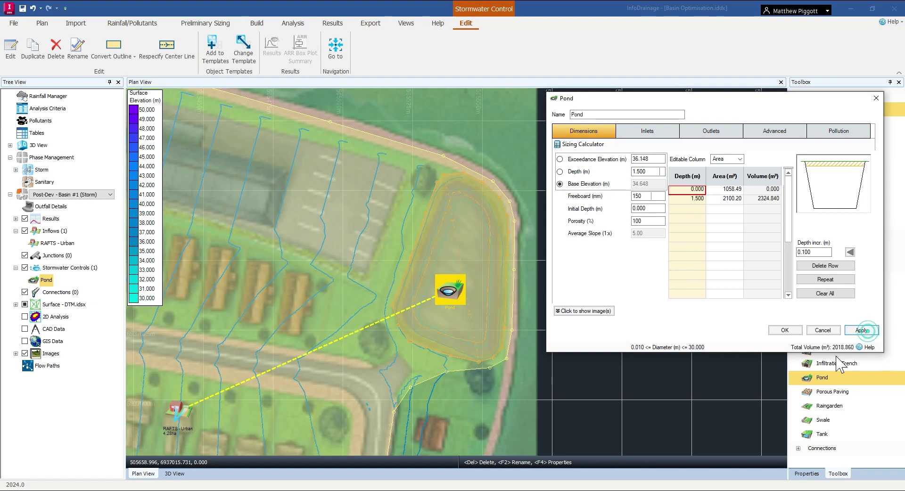
left_click(785, 330)
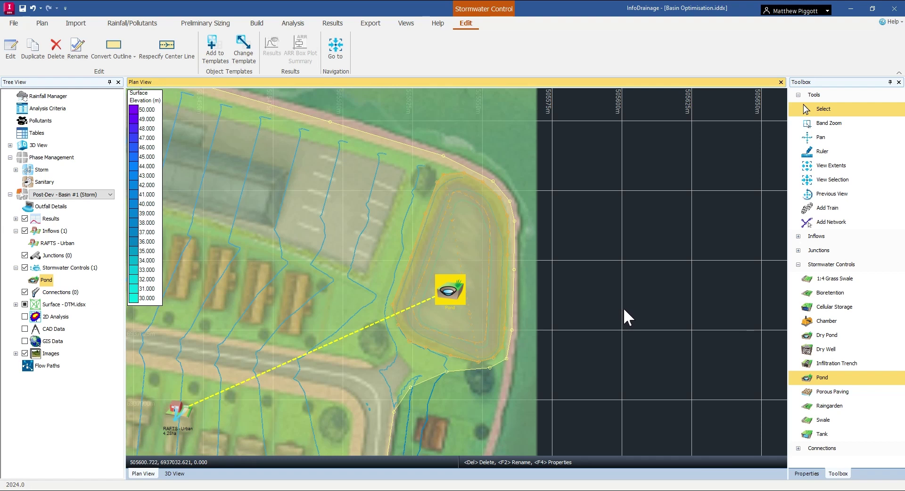
Step: Check the Dynamic analysis criteria unchanged and validate the Basin #1 model with an OK result
left_click(297, 25)
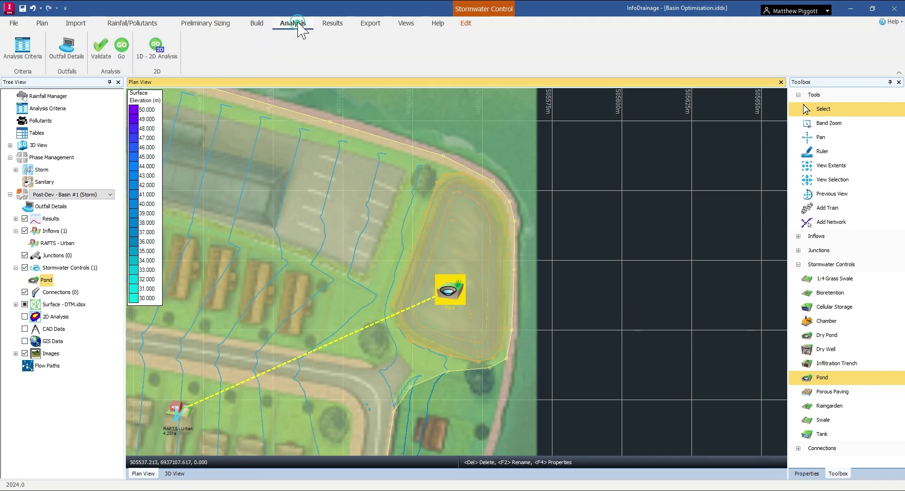
left_click(38, 59)
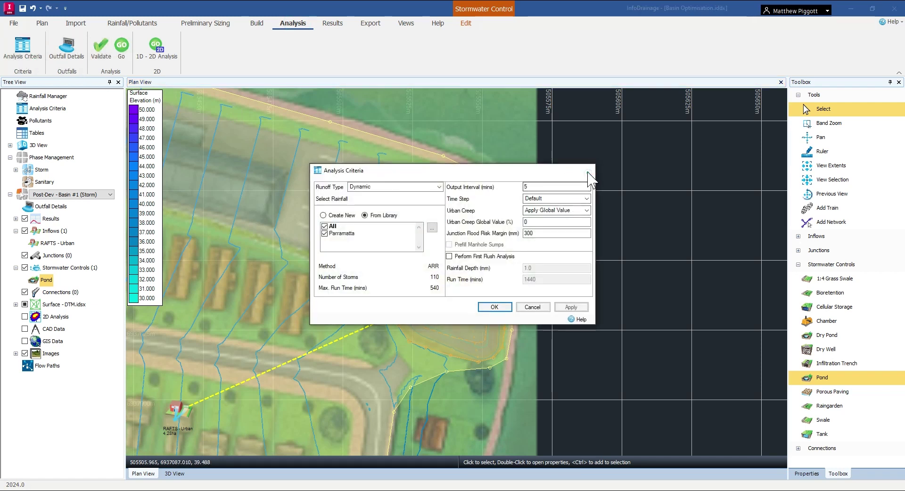
left_click(583, 170)
left_click(107, 47)
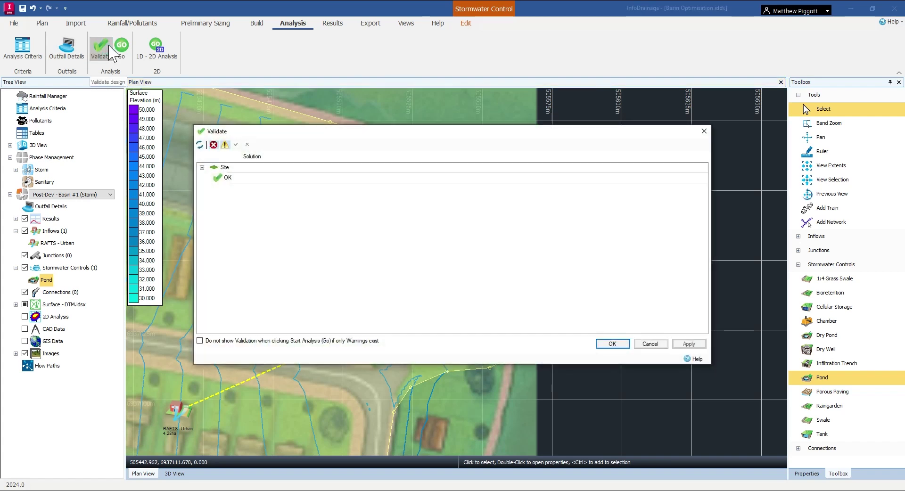
left_click(621, 344)
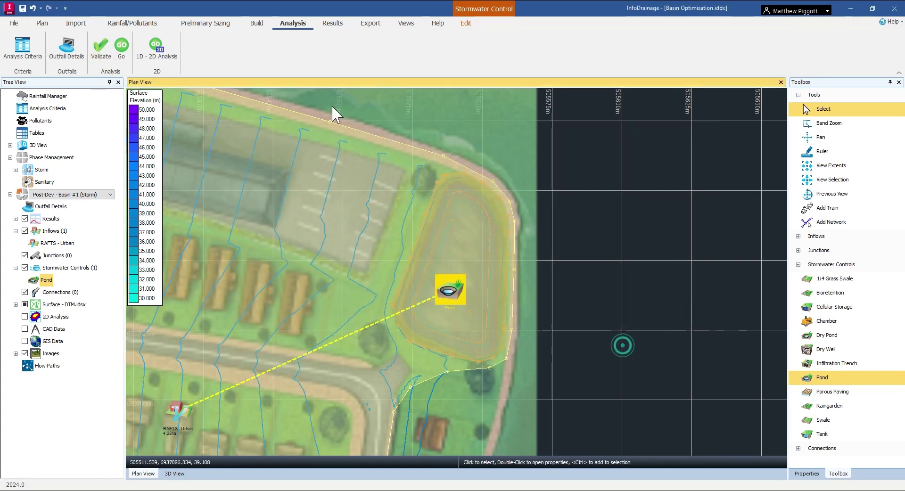
Step: Run the analysis: the pond peaks at 0.585 m and 327.5 L/s, 64% available
left_click(122, 47)
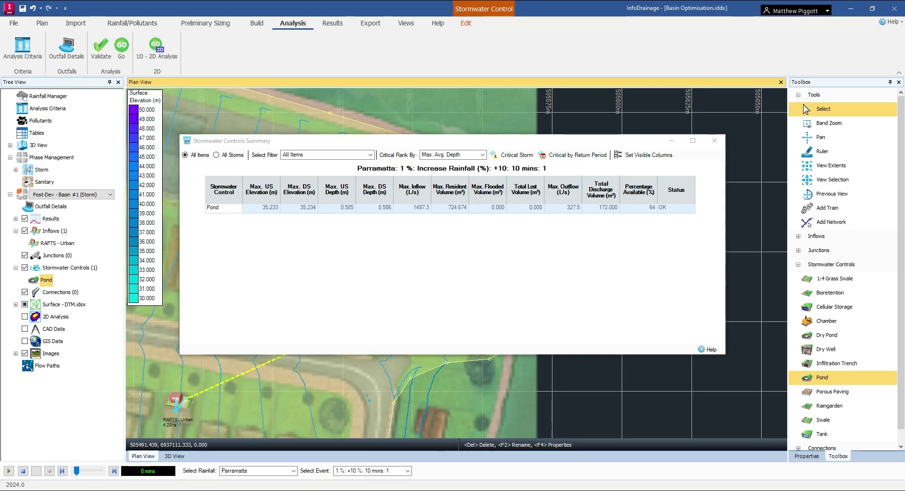
left_click(718, 142)
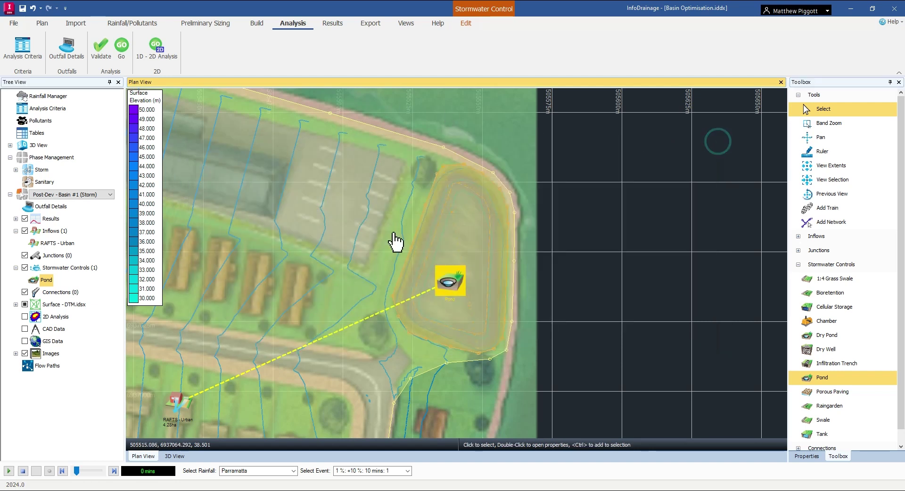
left_click(455, 288)
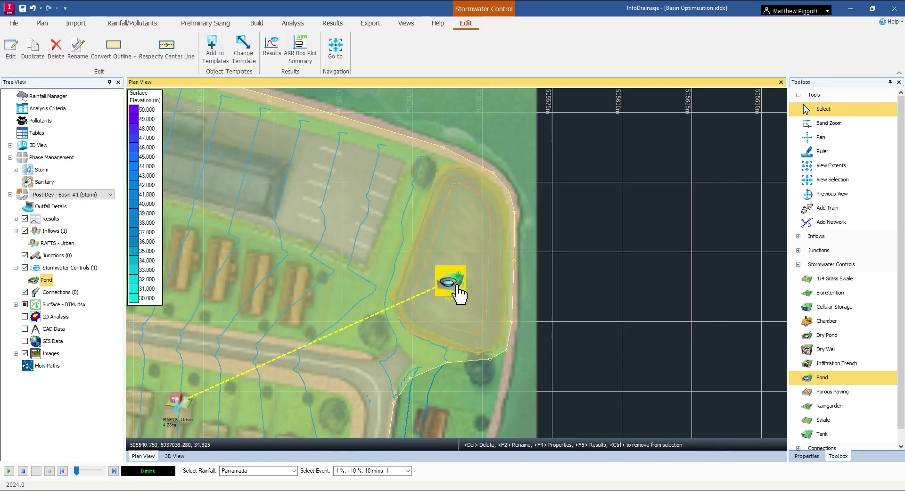
Step: Open an enlarged ARR Box Plot Summary showing mean line, mean marks and inner points
left_click(311, 47)
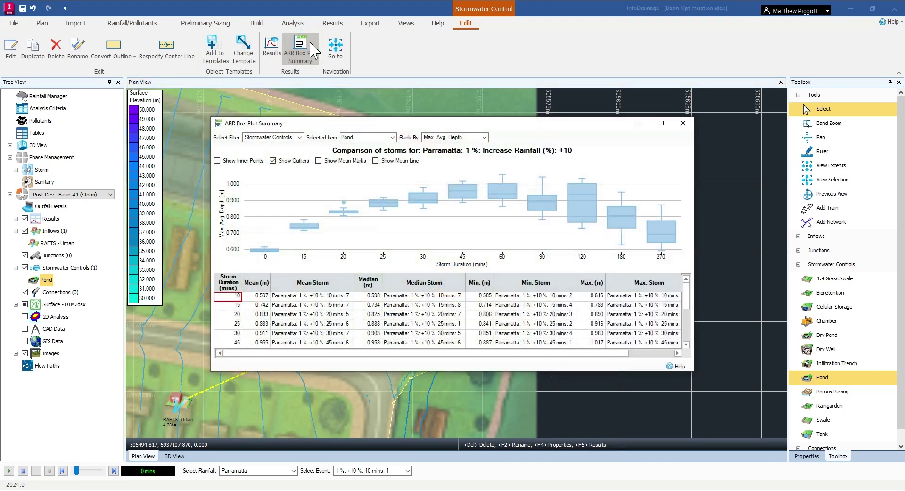
left_click_drag(526, 120, 365, 50)
left_click_drag(534, 296, 833, 459)
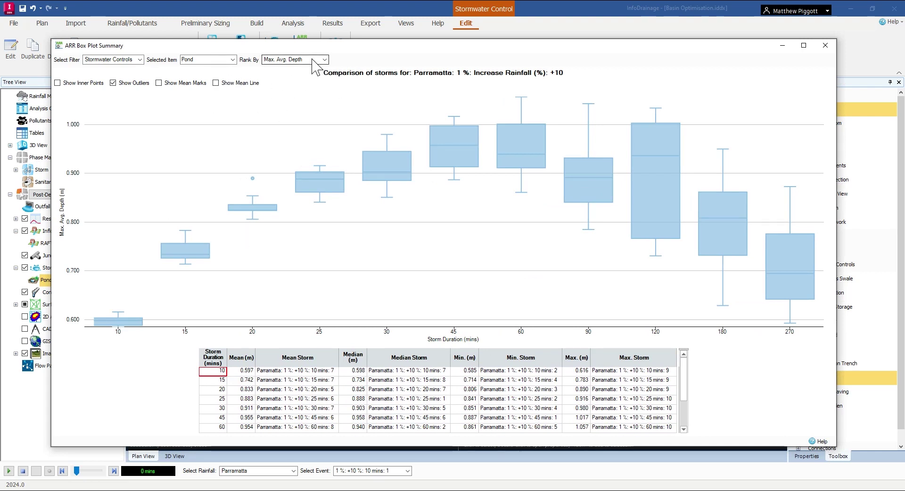
left_click(228, 83)
left_click(189, 83)
left_click(91, 83)
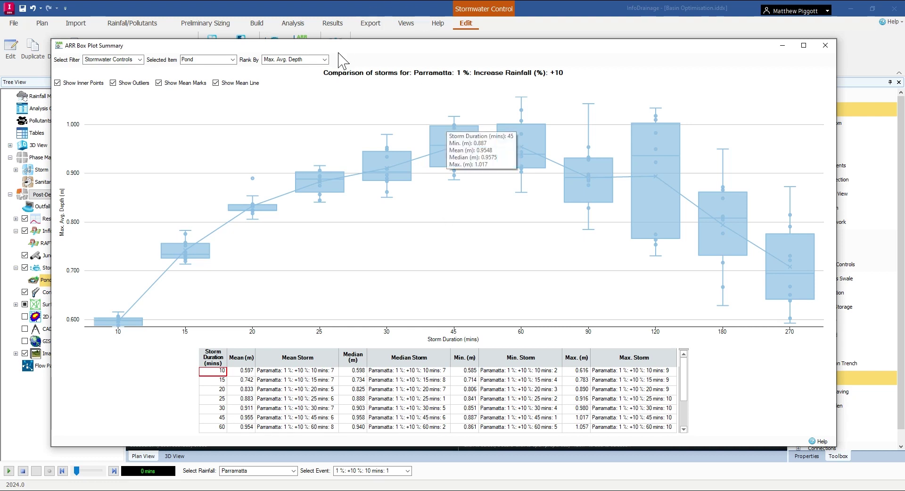
Step: Rank the storms by Max. Resident Volume, then by Max. Outflow
left_click(324, 59)
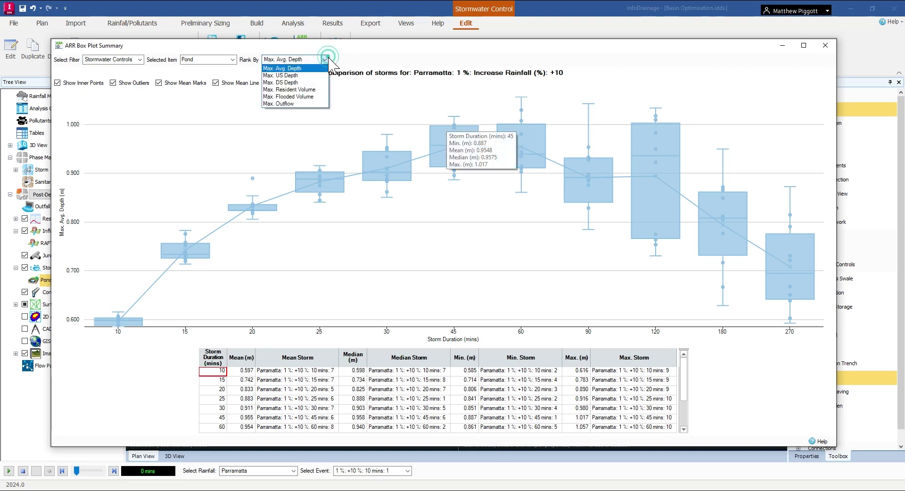
left_click(316, 90)
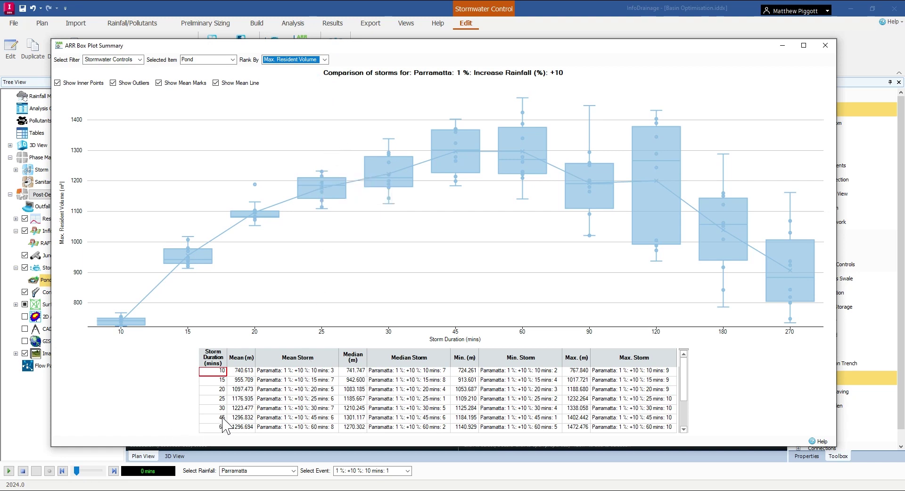
left_click(325, 60)
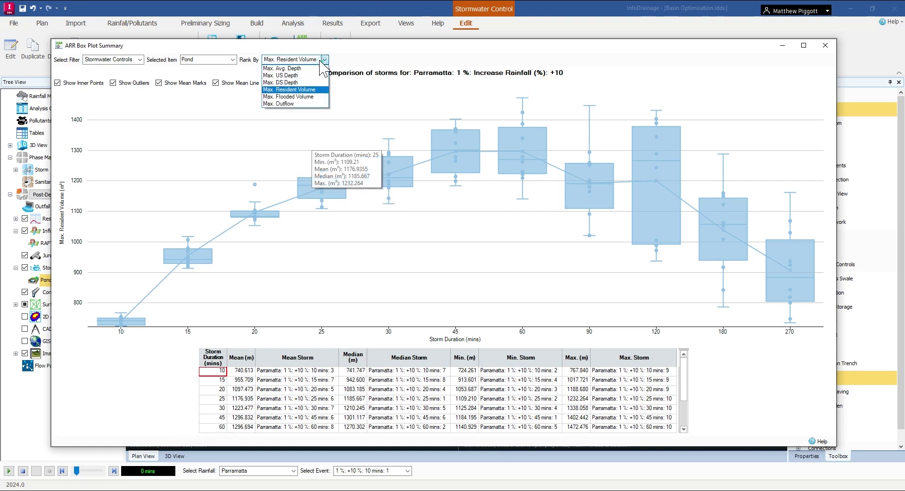
left_click(298, 104)
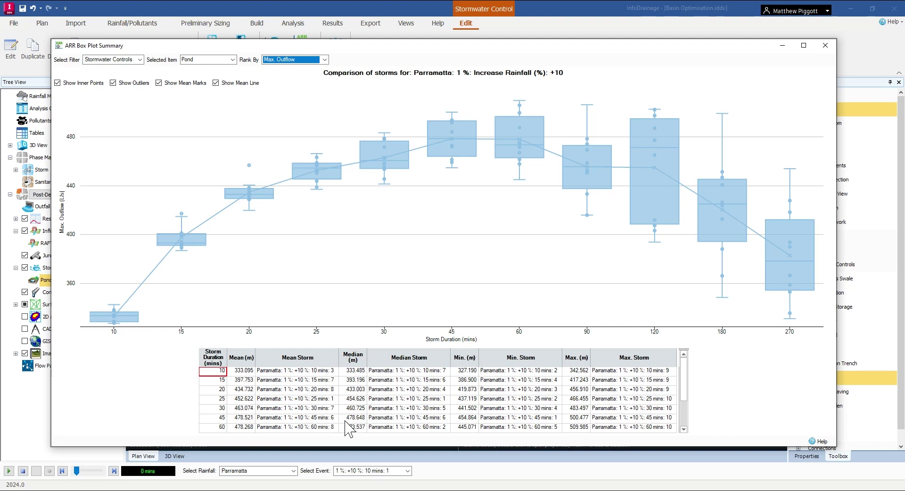
left_click_drag(724, 47, 749, 75)
Step: Select the 45 mins: 6 storm and read the Pond's 1324 m³ volume and 34% availability
left_click(333, 23)
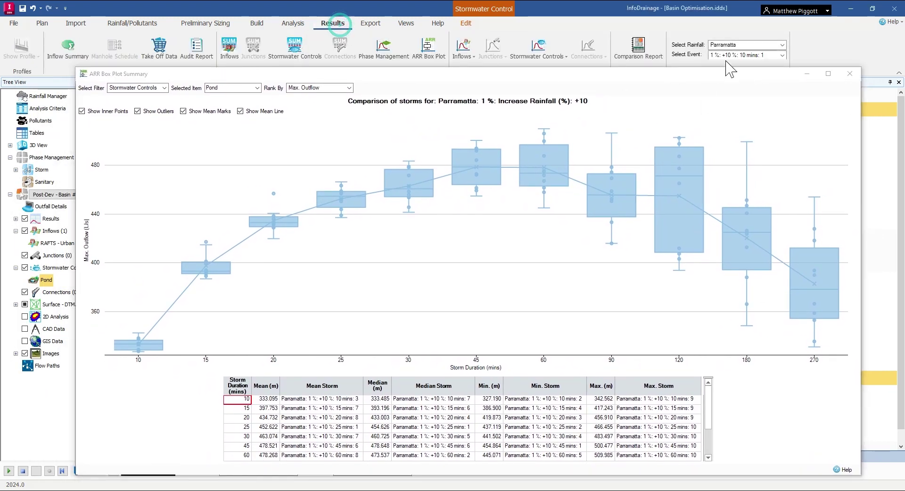
left_click(782, 55)
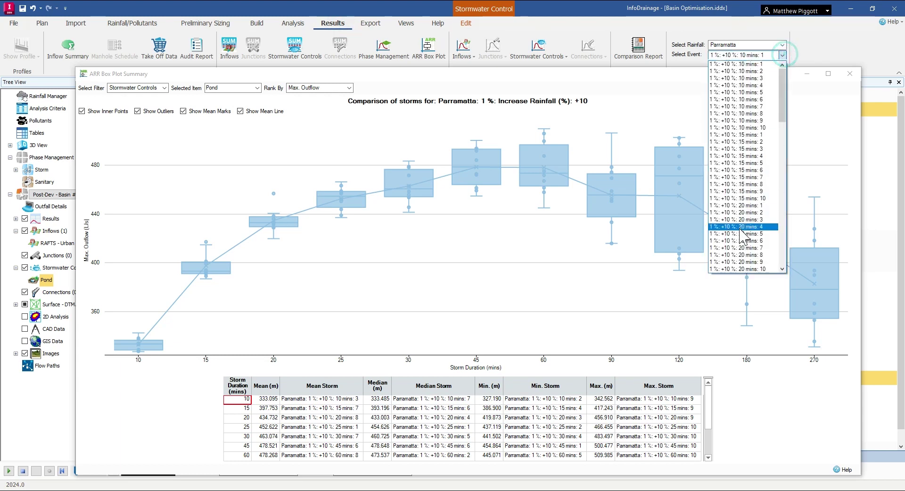
scroll(751, 234, "down", 1)
scroll(750, 229, "down", 9)
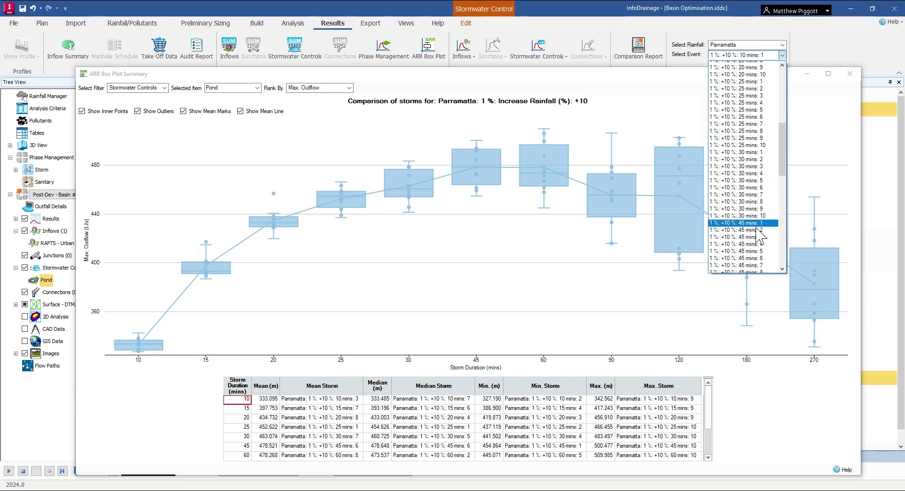
left_click(762, 240)
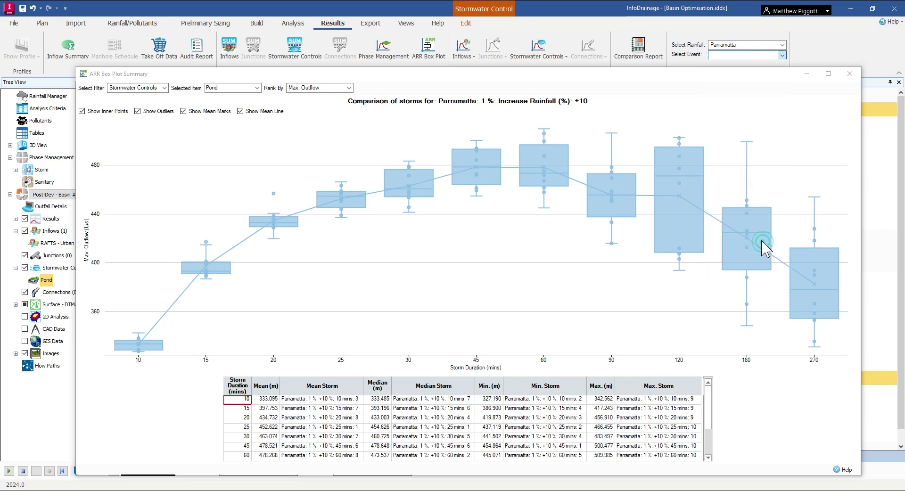
left_click(308, 45)
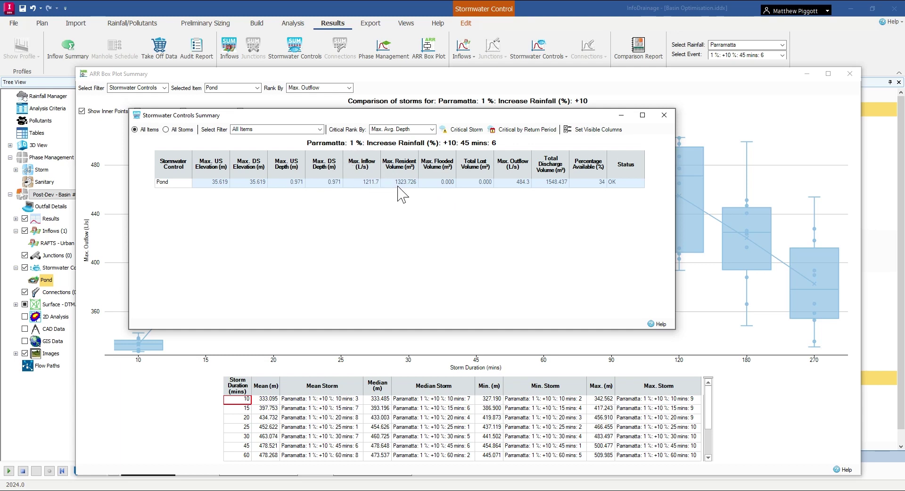
left_click(665, 115)
Step: Close the box plot and open the pond's properties
left_click(849, 73)
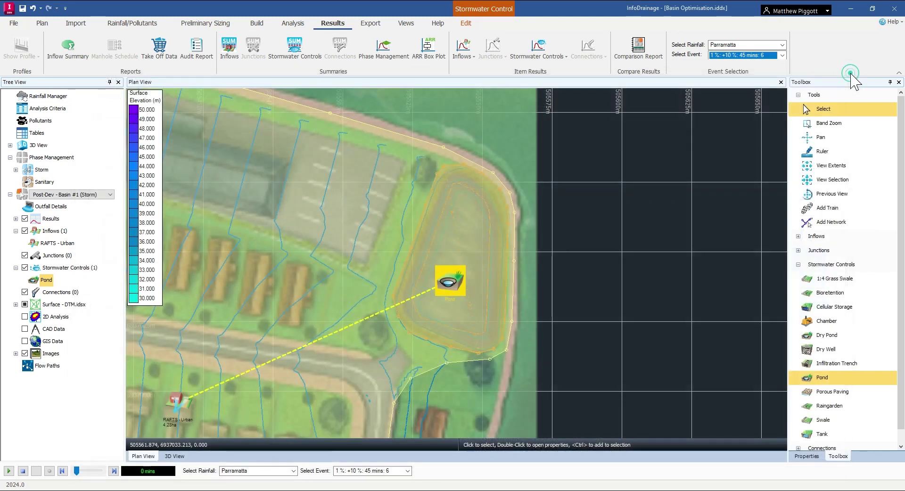
left_click(453, 284)
double_click(453, 284)
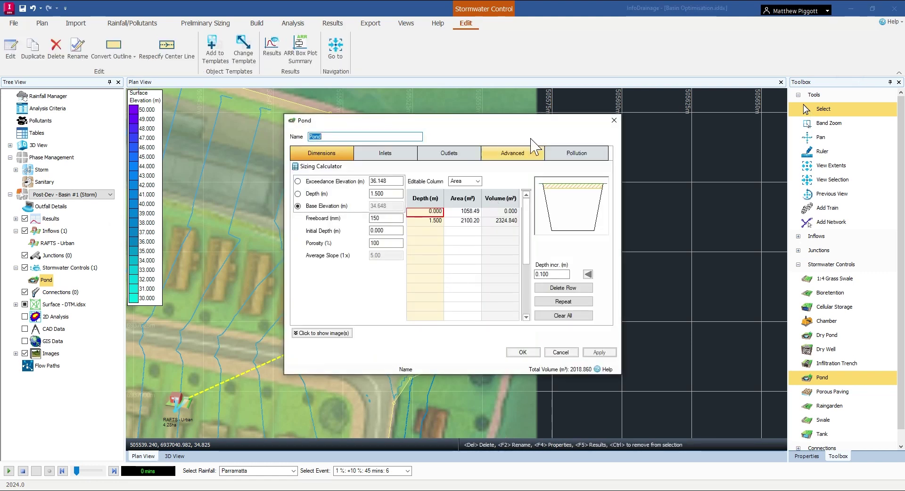
left_click_drag(356, 107, 320, 81)
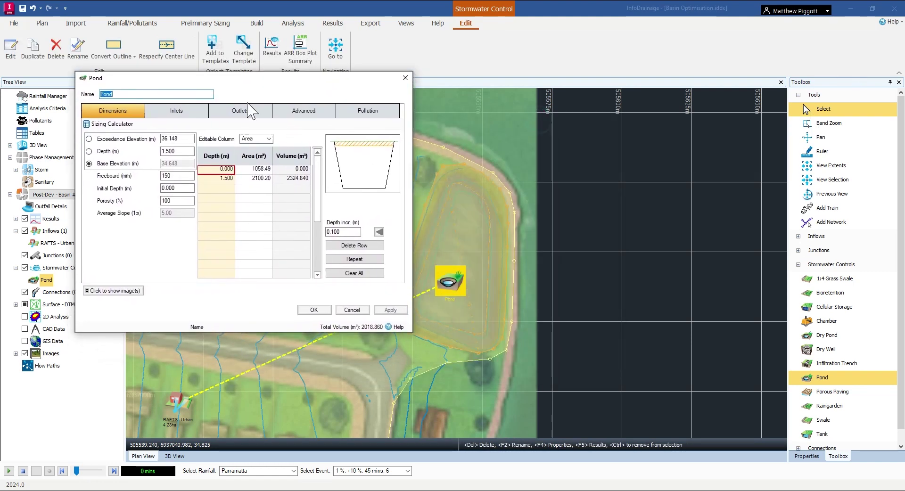
Step: Size the pond by Quick Storage Estimate up to Freeboard for a 1324 m³ volume
left_click(122, 125)
left_click_drag(252, 166, 497, 113)
left_click(542, 131)
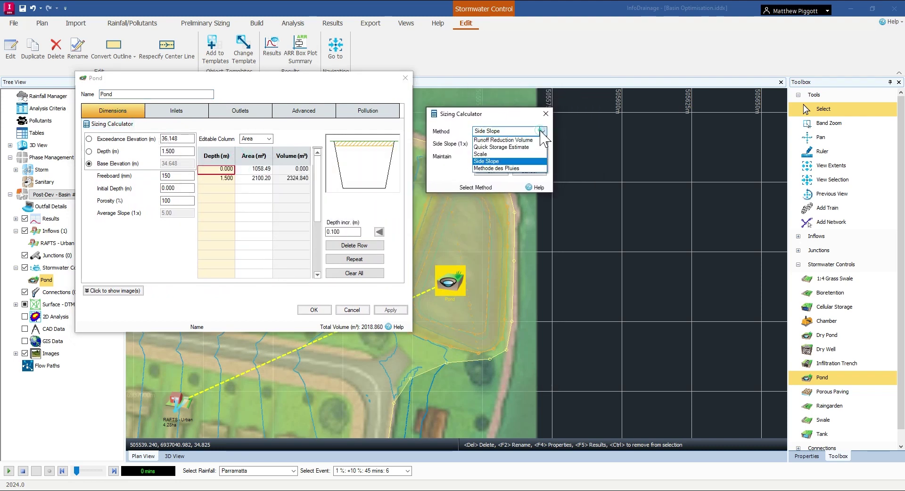
left_click(528, 147)
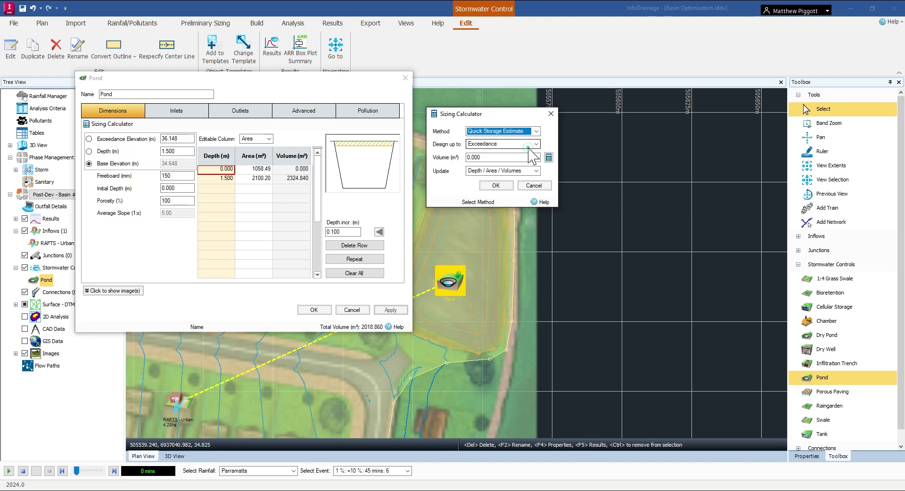
left_click(536, 145)
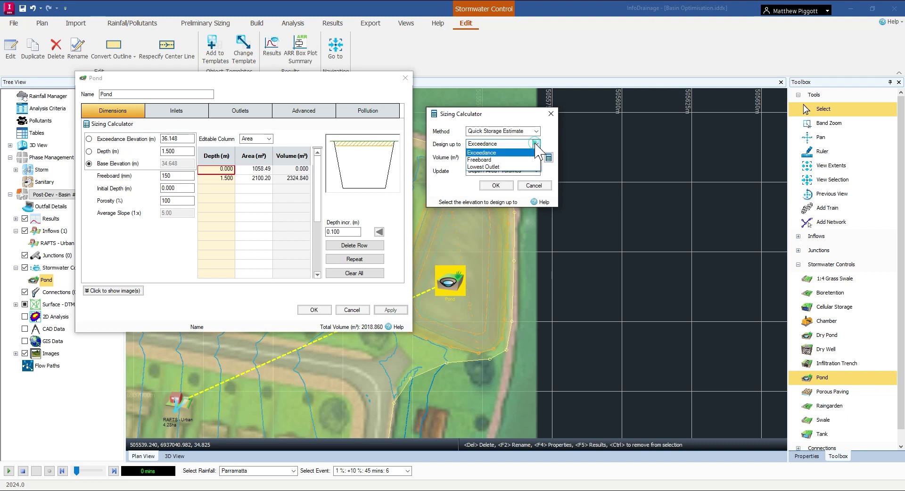
left_click(505, 169)
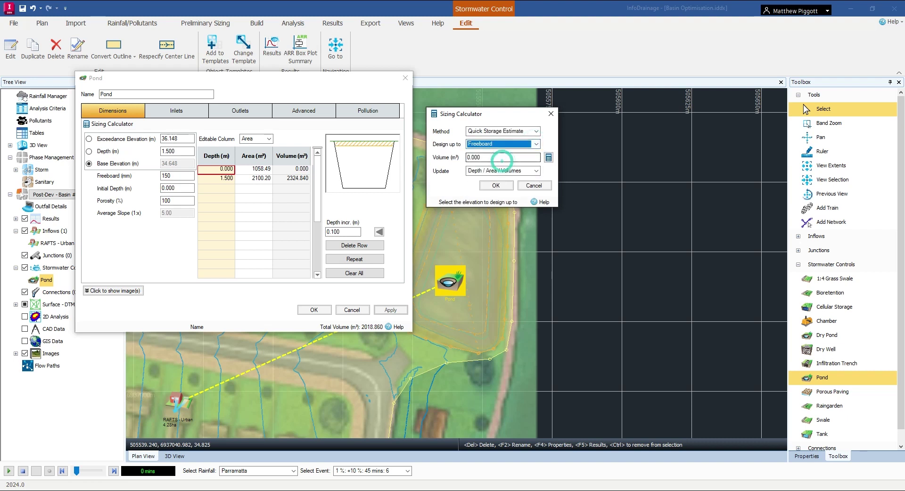
key("Tab")
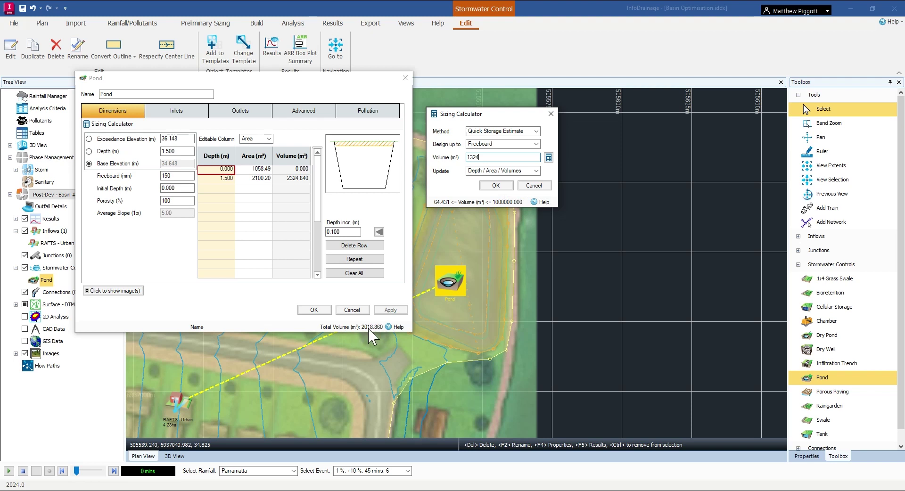
left_click(496, 186)
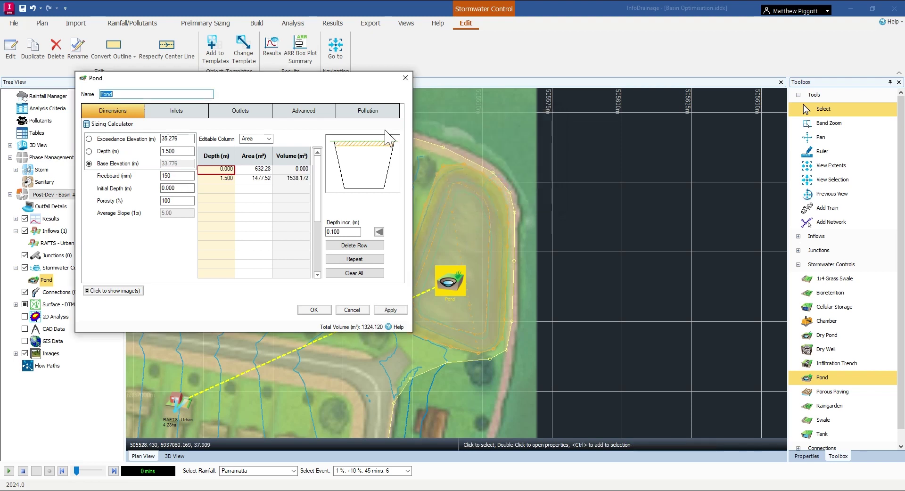
left_click_drag(330, 79, 786, 45)
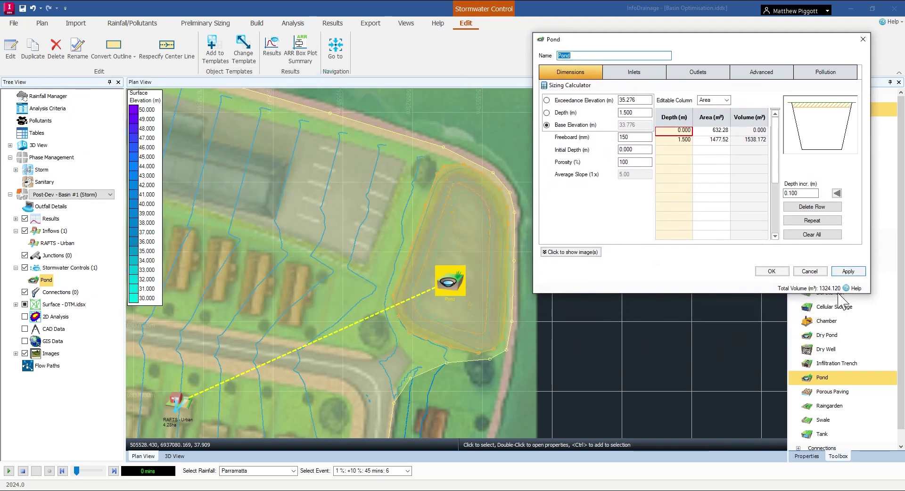
Step: Apply the resized dimensions, confirm the orifice invert is now 33.776 m, and close properties
left_click(847, 272)
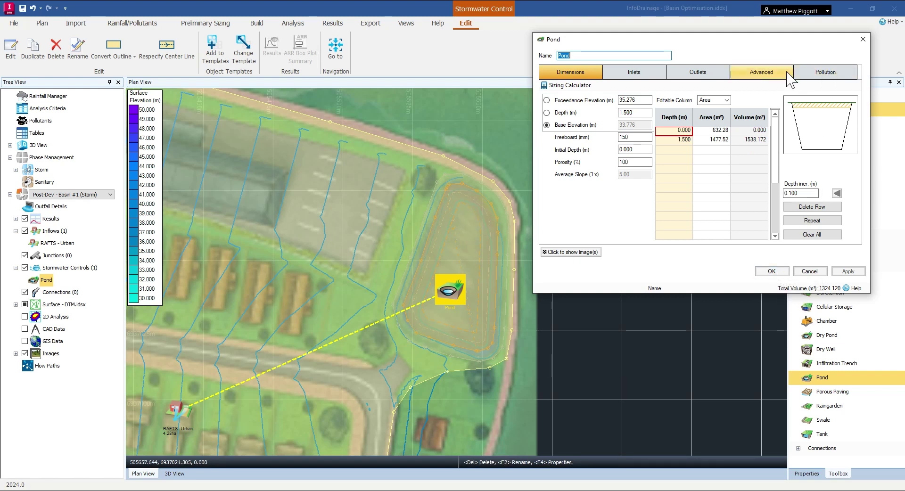
left_click(713, 73)
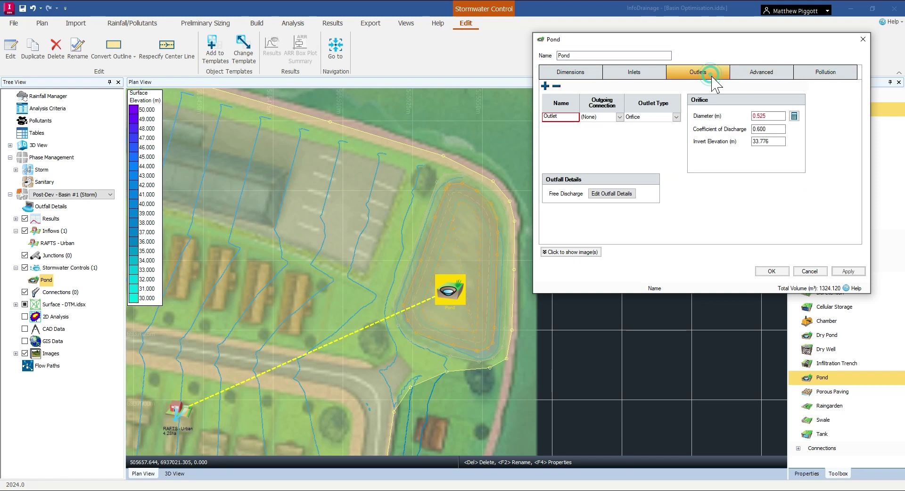
left_click(587, 75)
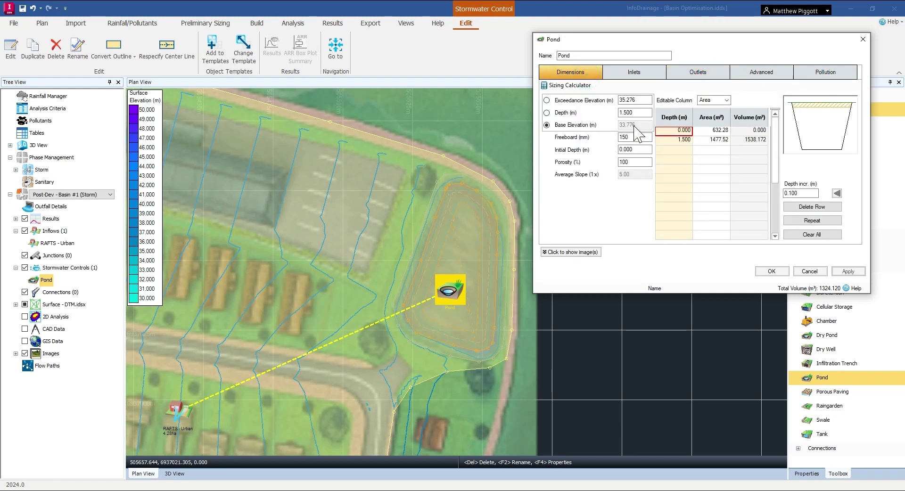
left_click(783, 274)
Step: Rerun the analysis: the resized pond peaks at 0.786 m and 417.0 L/s, 51% available
left_click(330, 24)
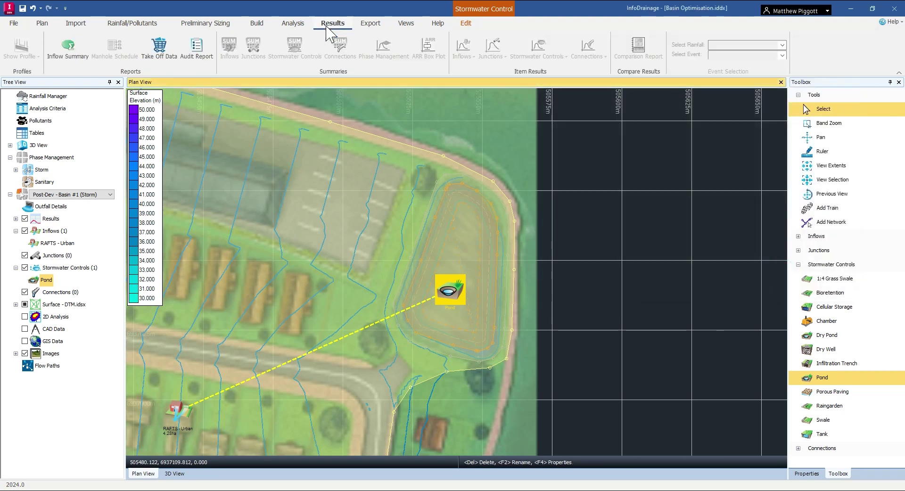
left_click(301, 23)
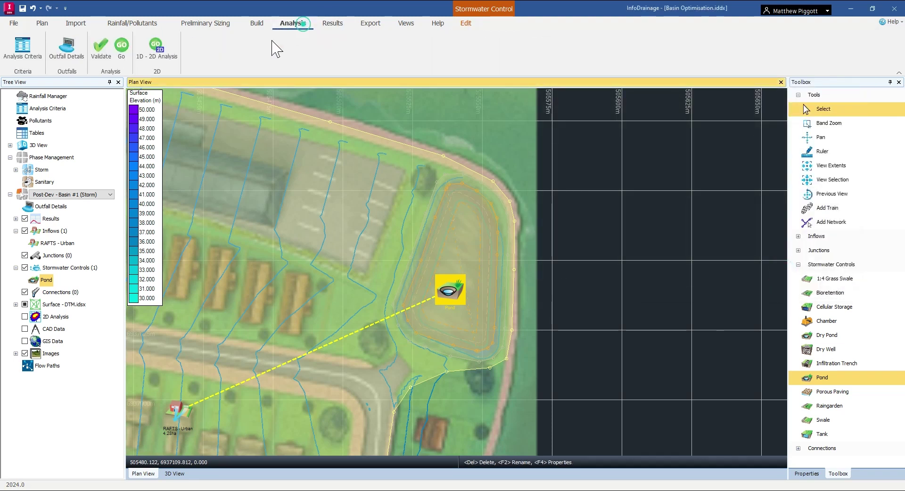
left_click(120, 49)
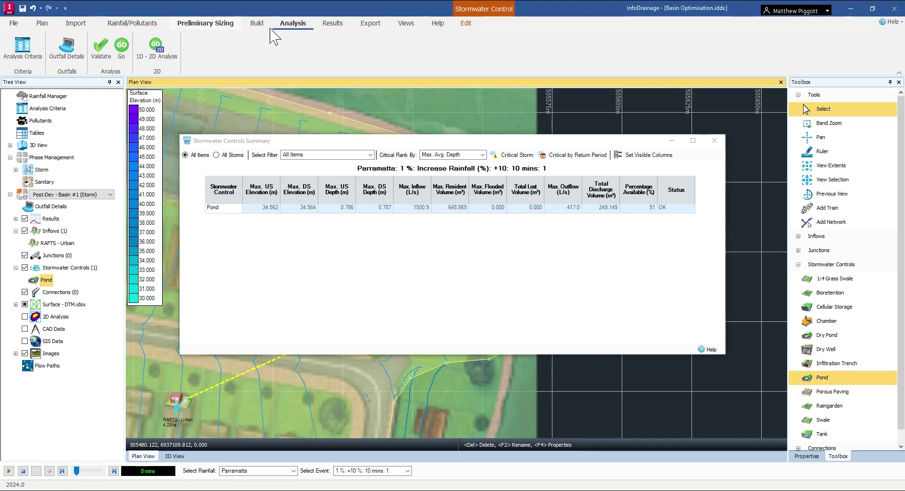
left_click(339, 23)
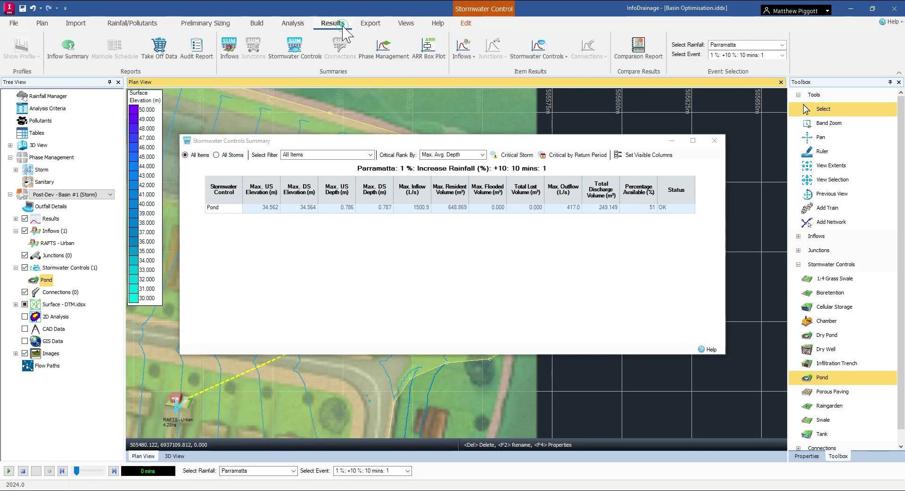
Step: Show an enlarged ARR box plot with mean line, marks and inner points, ranked by Max. Resident Volume
left_click(443, 47)
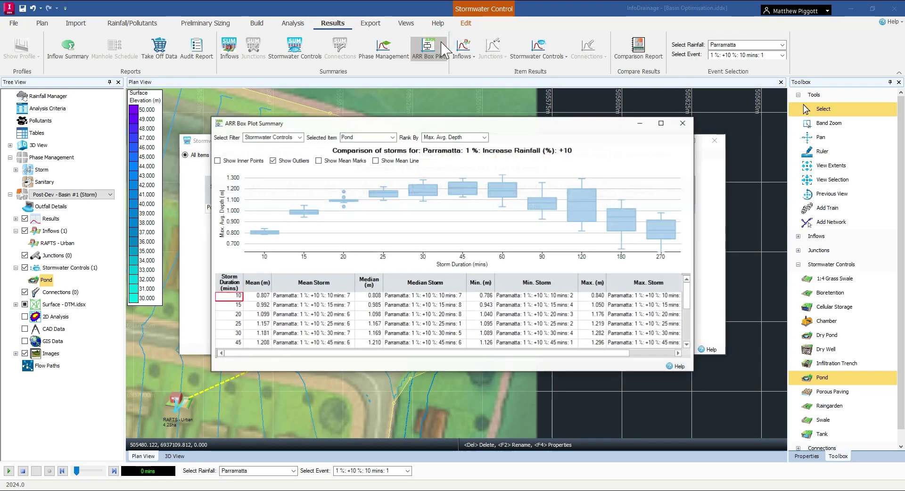
left_click_drag(518, 121, 357, 32)
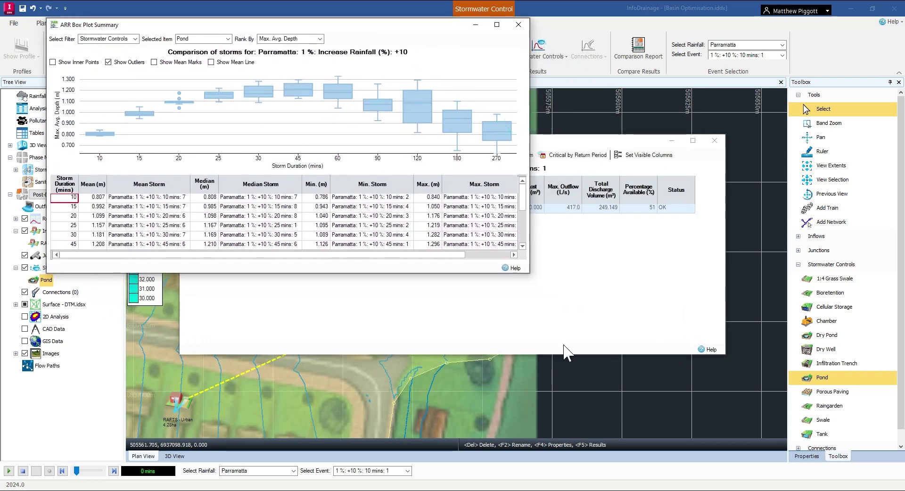
left_click_drag(533, 274, 853, 440)
left_click(244, 63)
left_click(162, 63)
left_click(92, 63)
left_click(320, 39)
left_click(308, 69)
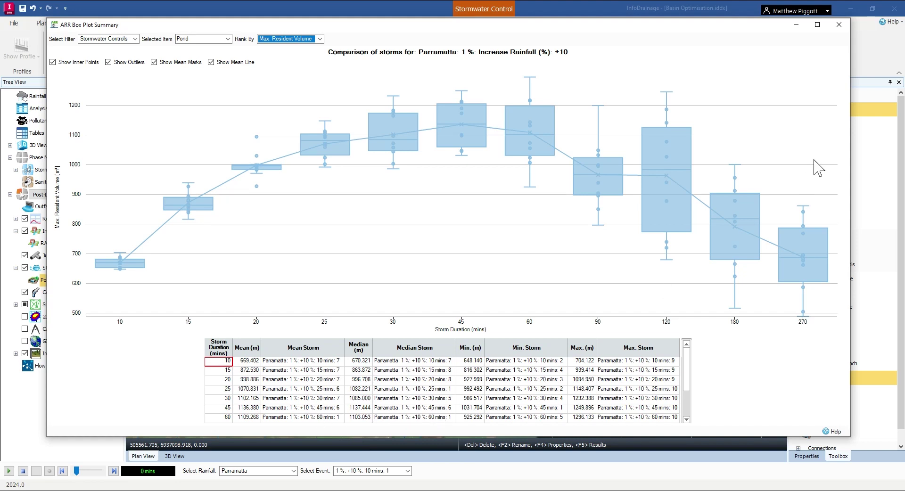
left_click_drag(750, 21, 741, 74)
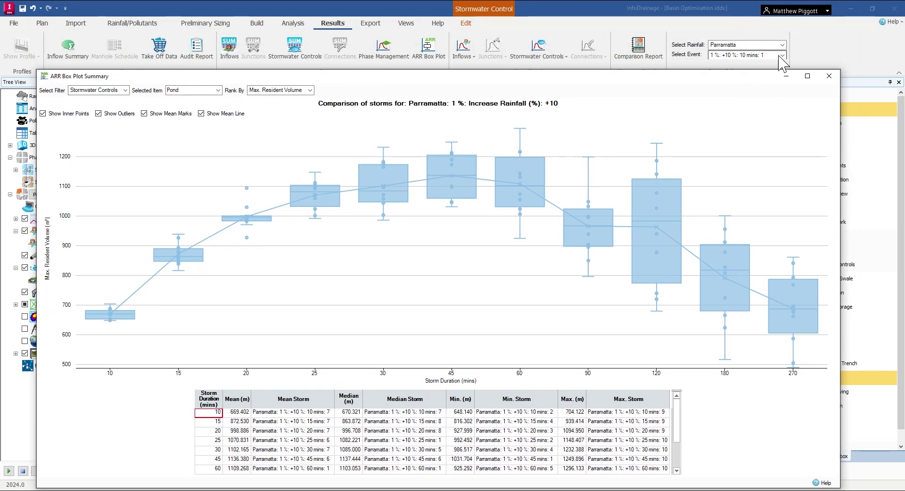
Step: Select the 45 mins: 6 storm and confirm the pond has 11% storage available
left_click(780, 55)
scroll(747, 165, "down", 7)
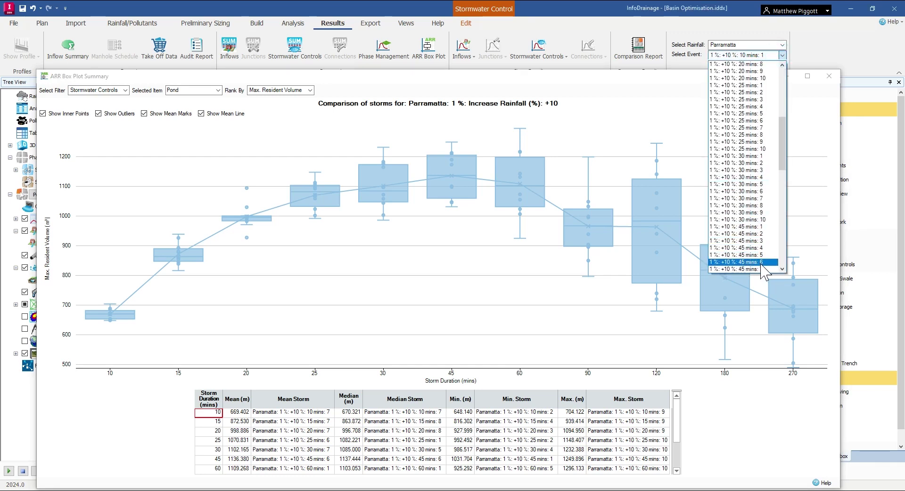
left_click(760, 263)
left_click(294, 46)
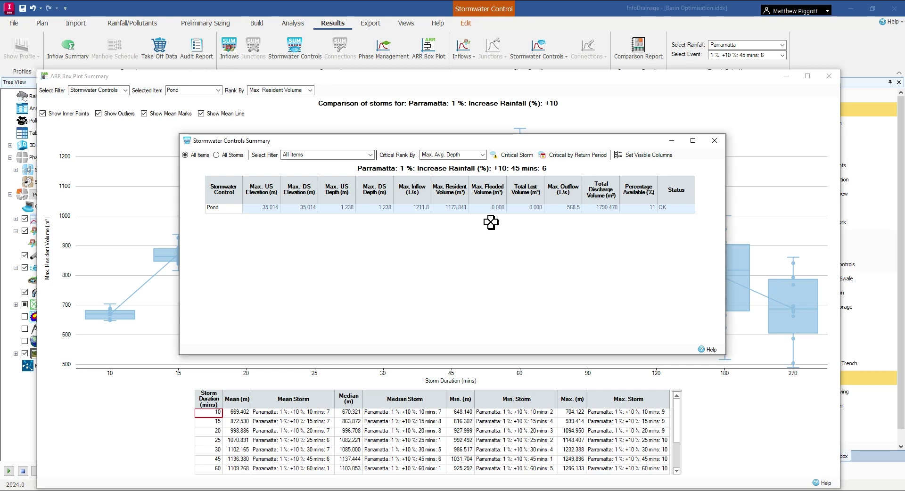
left_click(715, 140)
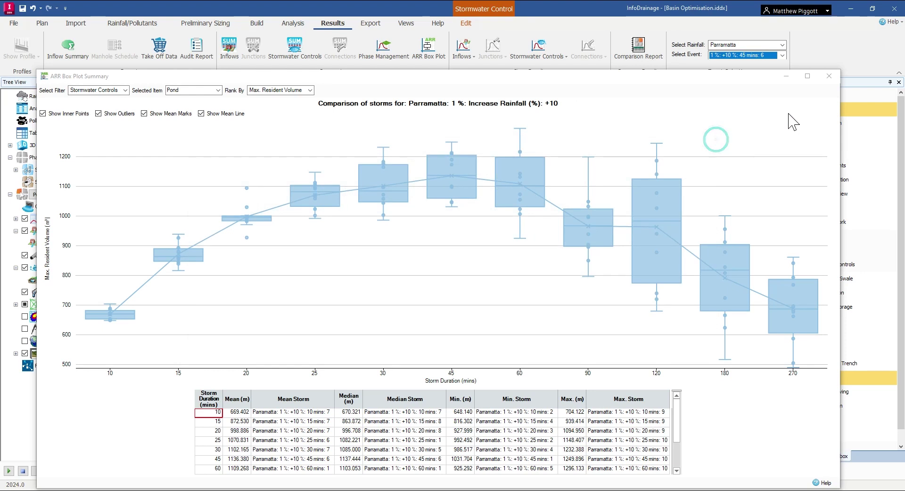
Step: Close the box plot and view the Basin Design - Detailed Design (Storm) network with 25 inflows
left_click(829, 77)
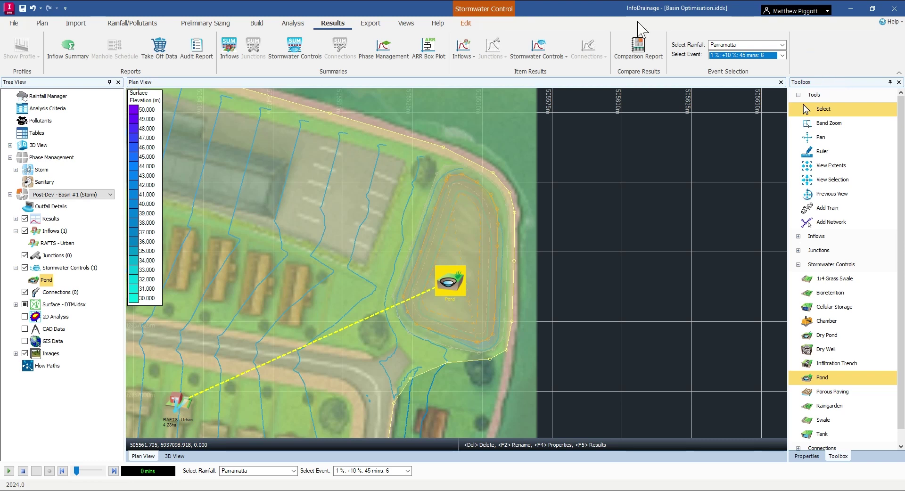
left_click(96, 194)
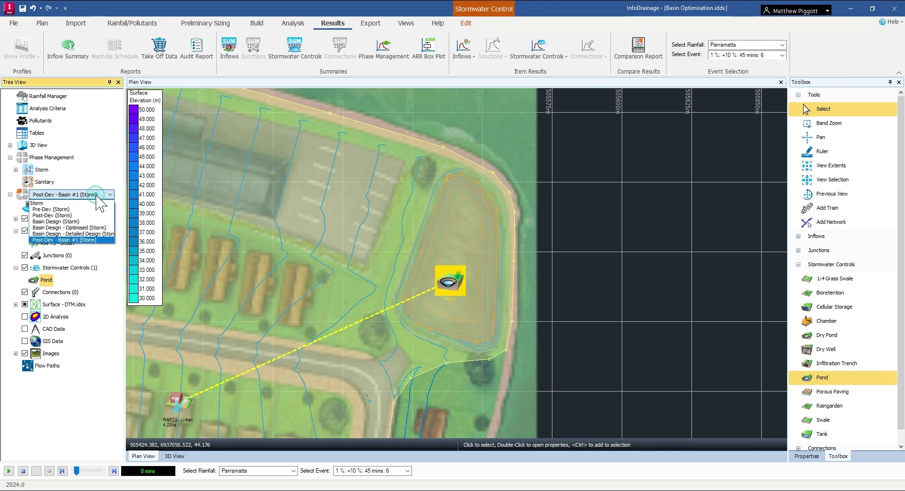
left_click(96, 234)
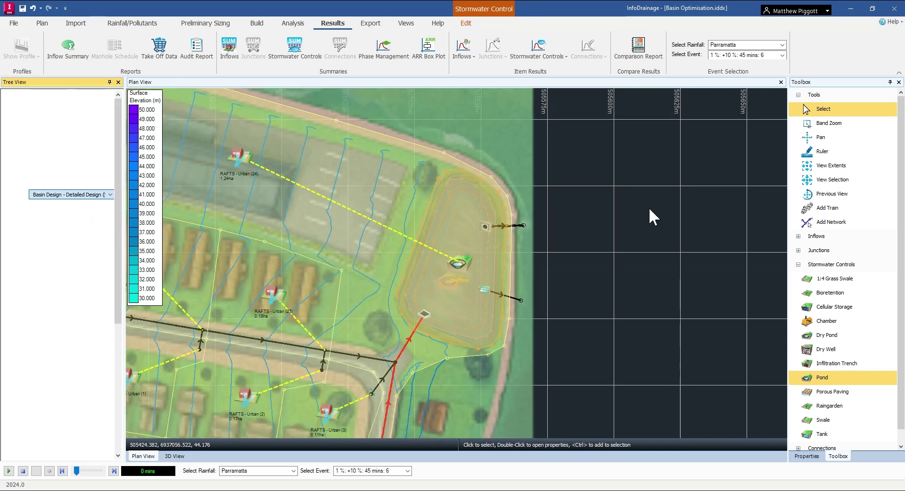
scroll(648, 216, "down", 2)
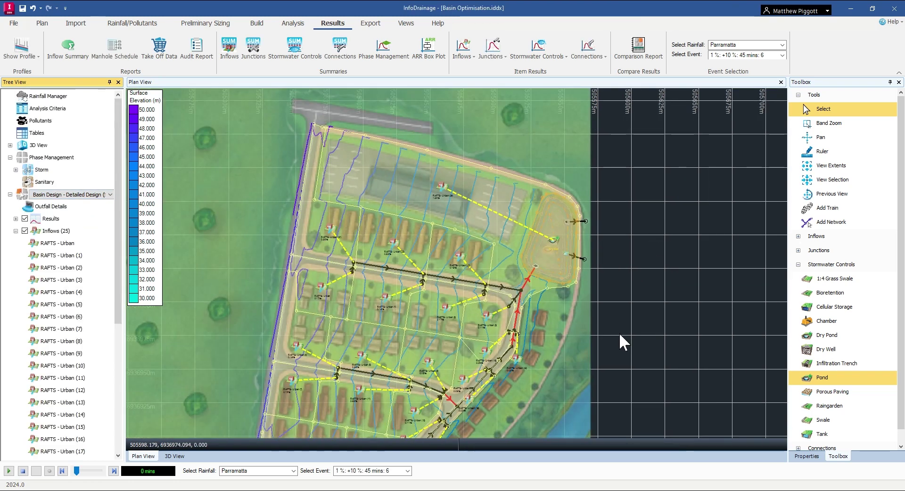
left_click_drag(569, 358, 557, 294)
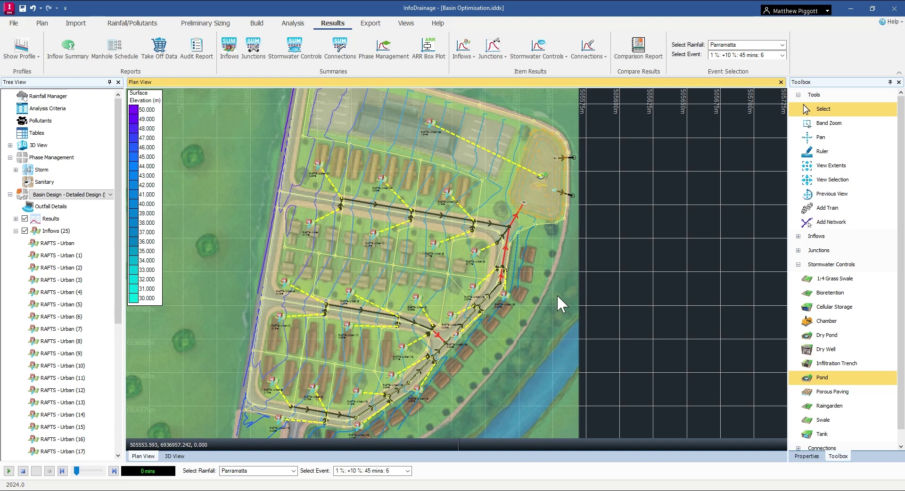